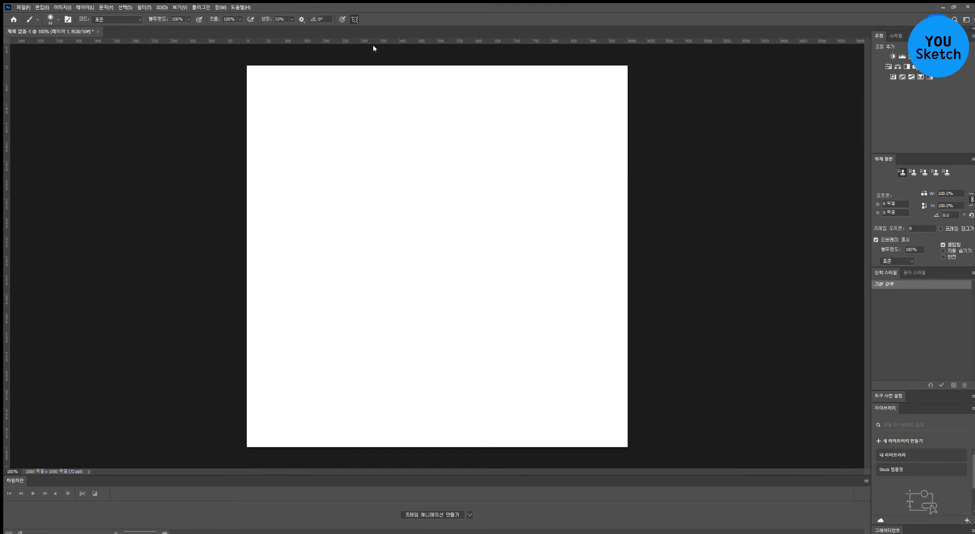
# Step: Place a vertical symmetry axis through the canvas centre and set a thin, hard-edged brush
pyautogui.click(416, 20)
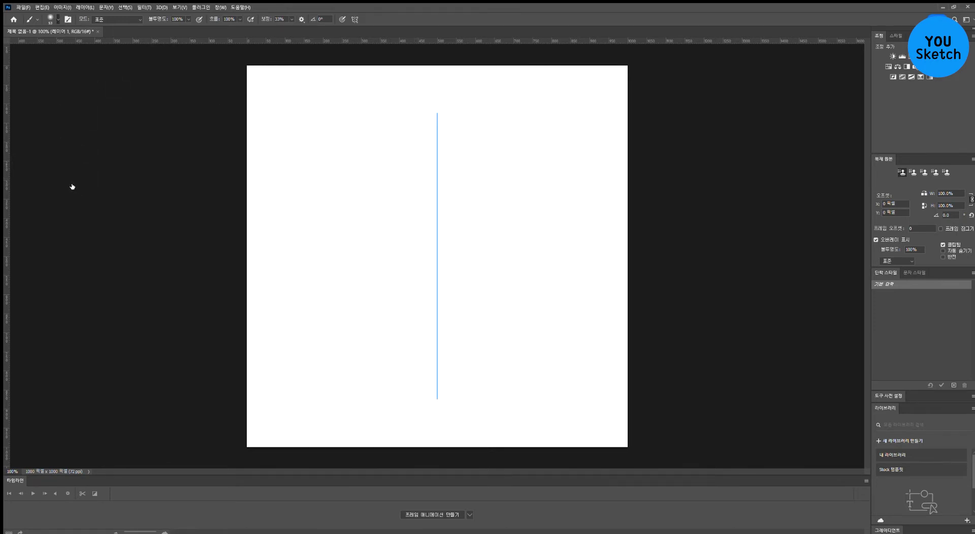
pyautogui.hotkey('shift', ']')
pyautogui.hotkey('shift', ']')
pyautogui.hotkey('shift', ']')
pyautogui.hotkey('shift', ']')
pyautogui.press('[')
pyautogui.press('[')
pyautogui.press('[')
pyautogui.press('[')
pyautogui.press('[')
# Step: Draw mirrored slanted eyes with curled inner corners, spiral pupils and inner eyelid lines on the upper part of the canvas
pyautogui.moveTo(431, 190)
pyautogui.mouseDown()
pyautogui.moveTo(375, 183)
pyautogui.moveTo(404, 202)
pyautogui.moveTo(424, 198)
pyautogui.mouseUp()
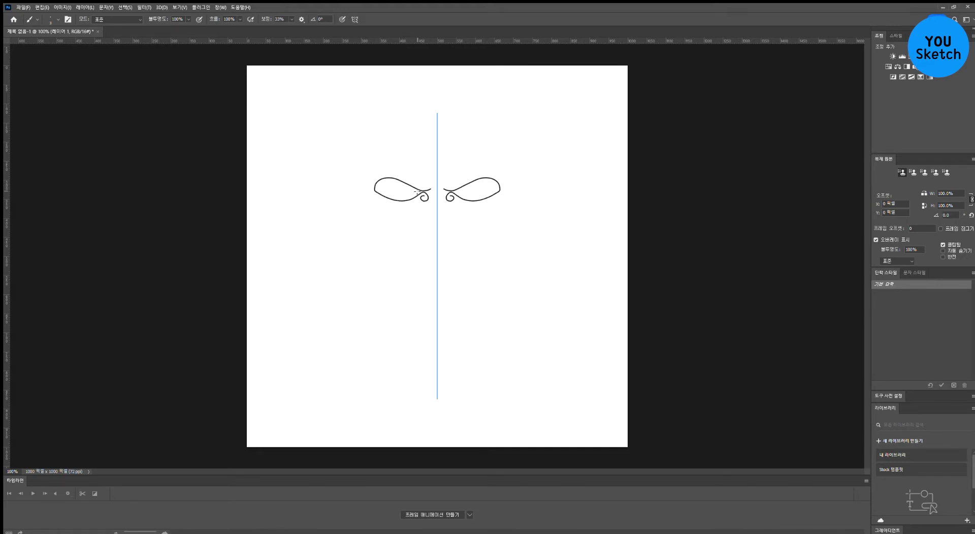
pyautogui.click(381, 184)
pyautogui.moveTo(395, 183)
pyautogui.mouseDown()
pyautogui.moveTo(380, 187)
pyautogui.moveTo(397, 192)
pyautogui.mouseUp()
pyautogui.hotkey('ctrl', 'z')
pyautogui.moveTo(394, 184)
pyautogui.mouseDown()
pyautogui.moveTo(387, 197)
pyautogui.moveTo(400, 188)
pyautogui.mouseUp()
pyautogui.moveTo(390, 196); pyautogui.dragTo(405, 190)
# Step: Draw the mirrored nose with spiral nostrils and upper lip, plus upward-curving tusks at the mouth corners
pyautogui.moveTo(431, 201)
pyautogui.mouseDown()
pyautogui.moveTo(406, 232)
pyautogui.moveTo(434, 242)
pyautogui.moveTo(400, 226)
pyautogui.moveTo(437, 242)
pyautogui.mouseUp()
pyautogui.hotkey('ctrl', 'z')
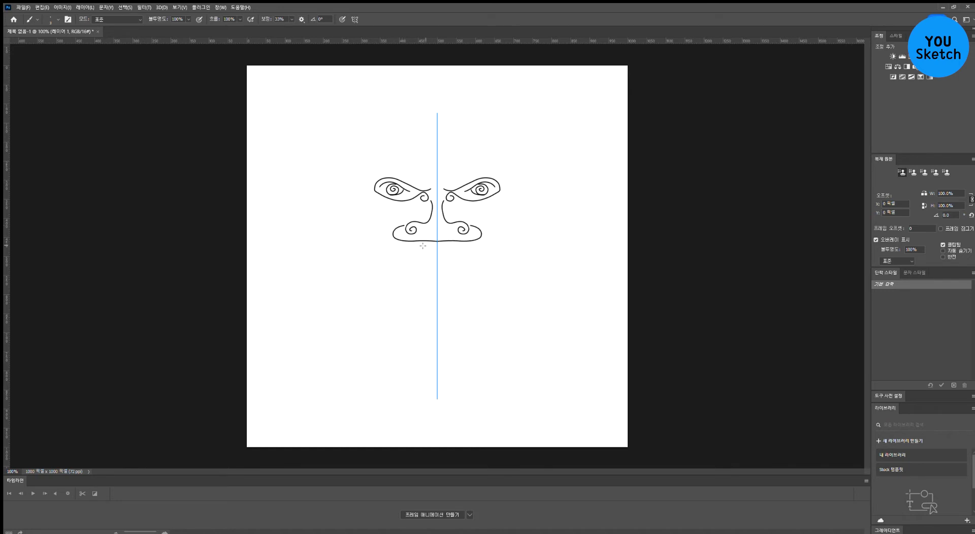
pyautogui.moveTo(395, 239)
pyautogui.mouseDown()
pyautogui.moveTo(400, 258)
pyautogui.moveTo(416, 242)
pyautogui.moveTo(401, 262)
pyautogui.mouseUp()
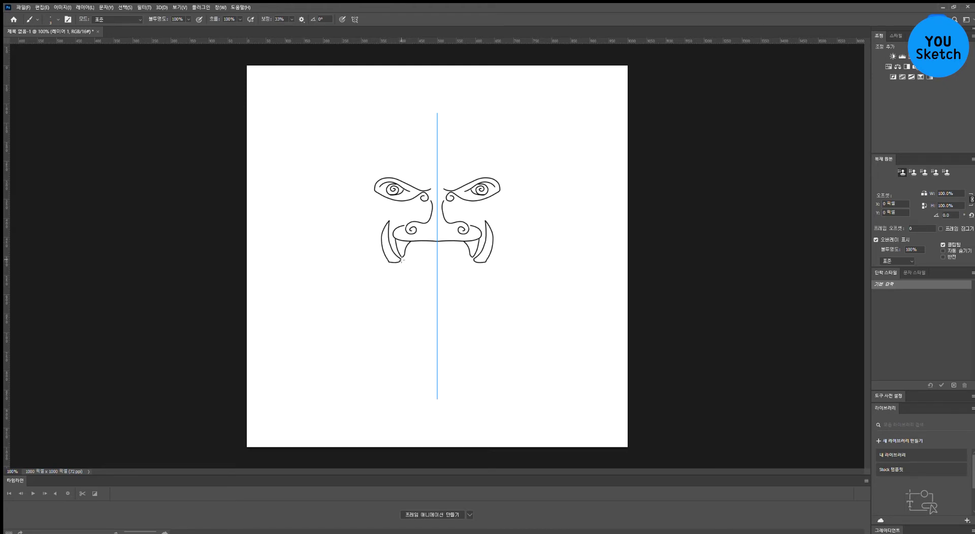
# Step: Draw the lower mouth line between the tusks and fill the mouth with rows of pointed upper and lower teeth
pyautogui.moveTo(405, 260); pyautogui.dragTo(437, 264)
pyautogui.hotkey('ctrl', 'z')
pyautogui.moveTo(409, 262)
pyautogui.mouseDown()
pyautogui.moveTo(424, 264)
pyautogui.moveTo(436, 248)
pyautogui.moveTo(439, 263)
pyautogui.moveTo(424, 253)
pyautogui.moveTo(432, 265)
pyautogui.moveTo(441, 238)
pyautogui.mouseUp()
pyautogui.hotkey('ctrl', 'z')
pyautogui.hotkey('ctrl', 'z')
pyautogui.hotkey('ctrl', 'z')
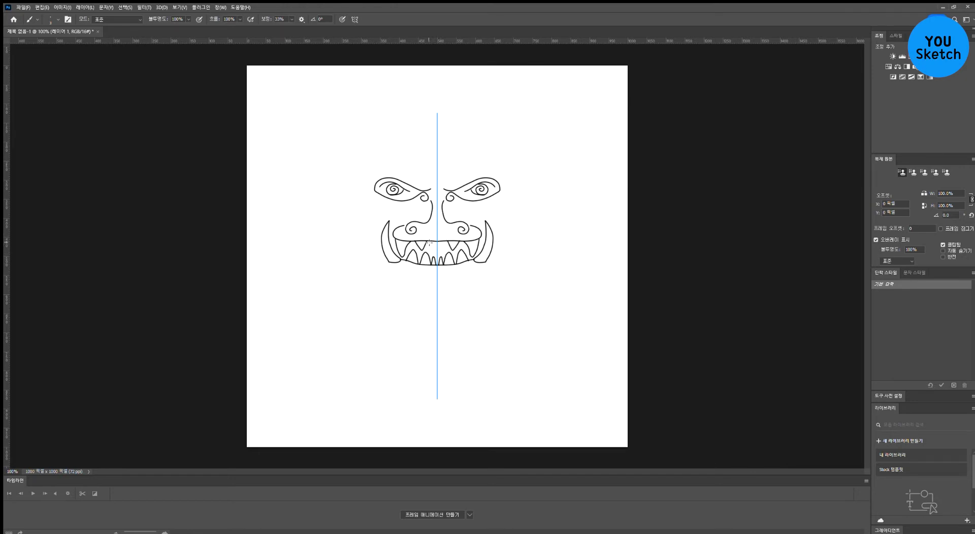
pyautogui.moveTo(433, 250); pyautogui.dragTo(436, 242)
# Step: Outline the wide lower jaw, the cheeks and the head, with horn bases and spiky hair tufts along the top
pyautogui.moveTo(386, 260)
pyautogui.mouseDown()
pyautogui.moveTo(383, 274)
pyautogui.moveTo(438, 281)
pyautogui.mouseUp()
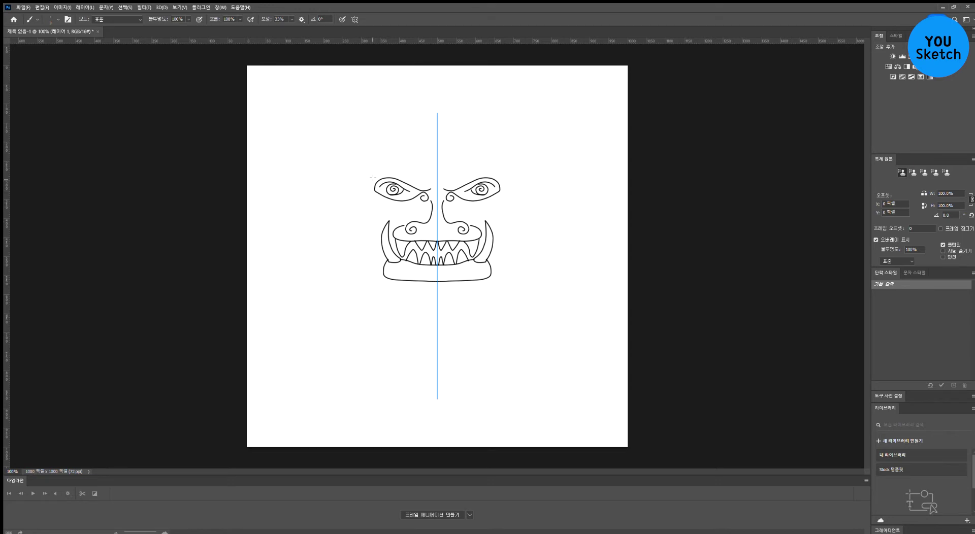
pyautogui.moveTo(384, 169)
pyautogui.mouseDown()
pyautogui.moveTo(364, 182)
pyautogui.moveTo(403, 227)
pyautogui.mouseUp()
pyautogui.moveTo(376, 205); pyautogui.dragTo(381, 224)
pyautogui.moveTo(375, 170)
pyautogui.mouseDown()
pyautogui.moveTo(404, 136)
pyautogui.moveTo(412, 146)
pyautogui.moveTo(436, 142)
pyautogui.mouseUp()
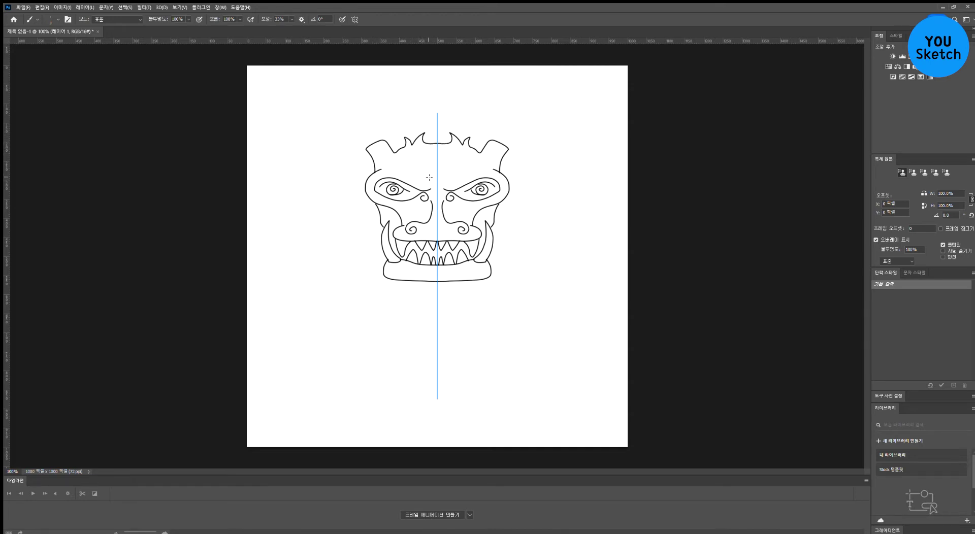
# Step: Draw brow and frown lines and large curled horns with small groove marks and an inner contour
pyautogui.moveTo(429, 179)
pyautogui.mouseDown()
pyautogui.moveTo(393, 168)
pyautogui.moveTo(434, 183)
pyautogui.moveTo(432, 168)
pyautogui.moveTo(434, 186)
pyautogui.mouseUp()
pyautogui.moveTo(371, 156)
pyautogui.mouseDown()
pyautogui.moveTo(386, 148)
pyautogui.moveTo(375, 131)
pyautogui.moveTo(389, 106)
pyautogui.moveTo(373, 85)
pyautogui.moveTo(343, 94)
pyautogui.moveTo(335, 114)
pyautogui.moveTo(354, 134)
pyautogui.moveTo(389, 102)
pyautogui.moveTo(395, 114)
pyautogui.moveTo(398, 102)
pyautogui.moveTo(366, 145)
pyautogui.mouseUp()
pyautogui.hotkey('ctrl', 'z')
pyautogui.moveTo(356, 137); pyautogui.dragTo(362, 133)
pyautogui.moveTo(349, 97); pyautogui.dragTo(357, 98)
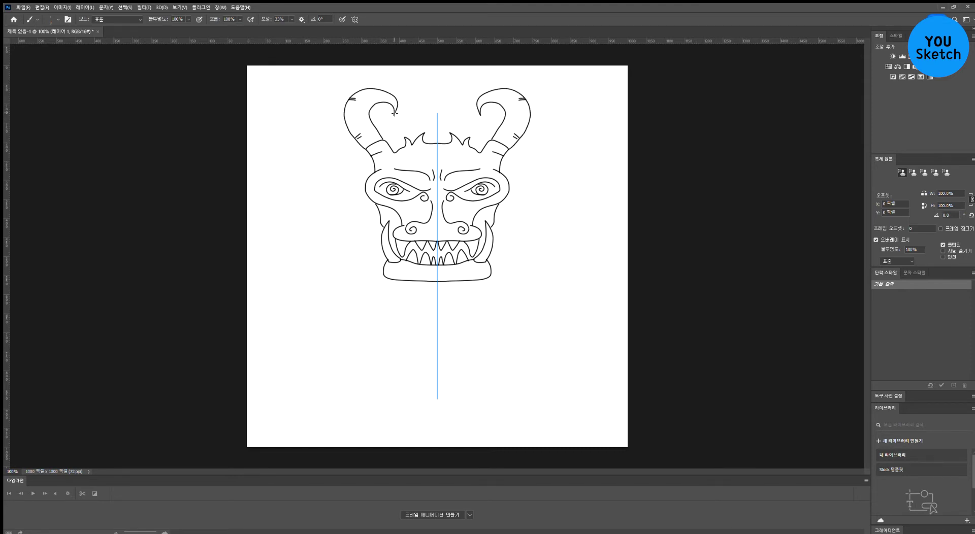
pyautogui.moveTo(393, 115)
pyautogui.mouseDown()
pyautogui.moveTo(380, 105)
pyautogui.moveTo(377, 129)
pyautogui.mouseUp()
# Step: Add small marks to the tusks and draw curved horns extending outward from both cheeks
pyautogui.moveTo(384, 244); pyautogui.dragTo(384, 248)
pyautogui.moveTo(374, 203)
pyautogui.mouseDown()
pyautogui.moveTo(351, 223)
pyautogui.moveTo(328, 220)
pyautogui.moveTo(346, 238)
pyautogui.moveTo(382, 228)
pyautogui.moveTo(369, 209)
pyautogui.moveTo(364, 231)
pyautogui.mouseUp()
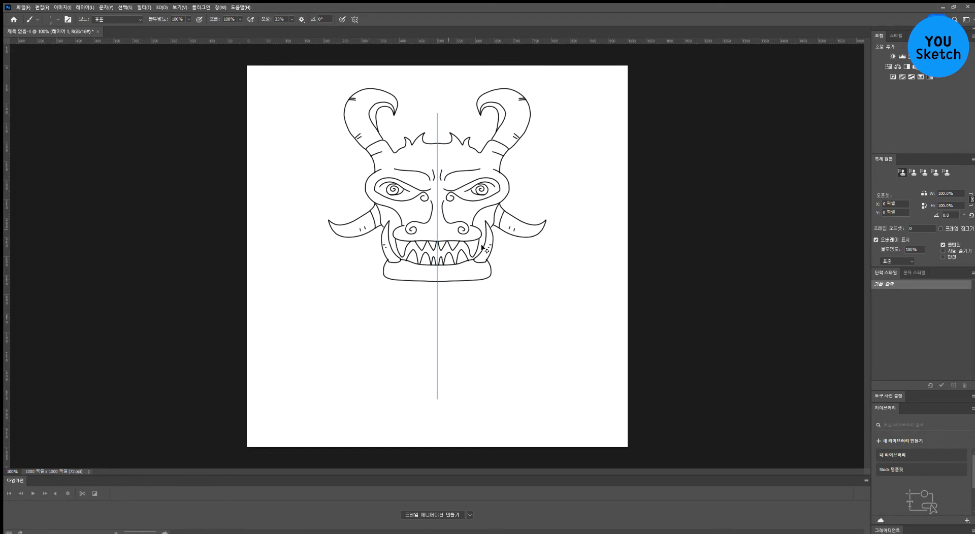
# Step: Enlarge the demon face to fill most of the canvas and centre it on the symmetry axis
pyautogui.hotkey('ctrl', 't')
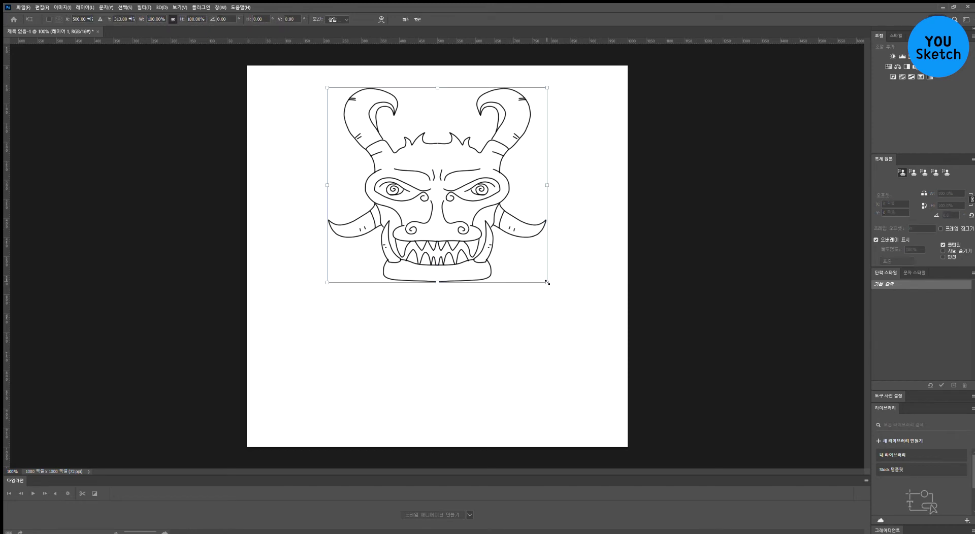
pyautogui.moveTo(547, 282); pyautogui.dragTo(602, 384)
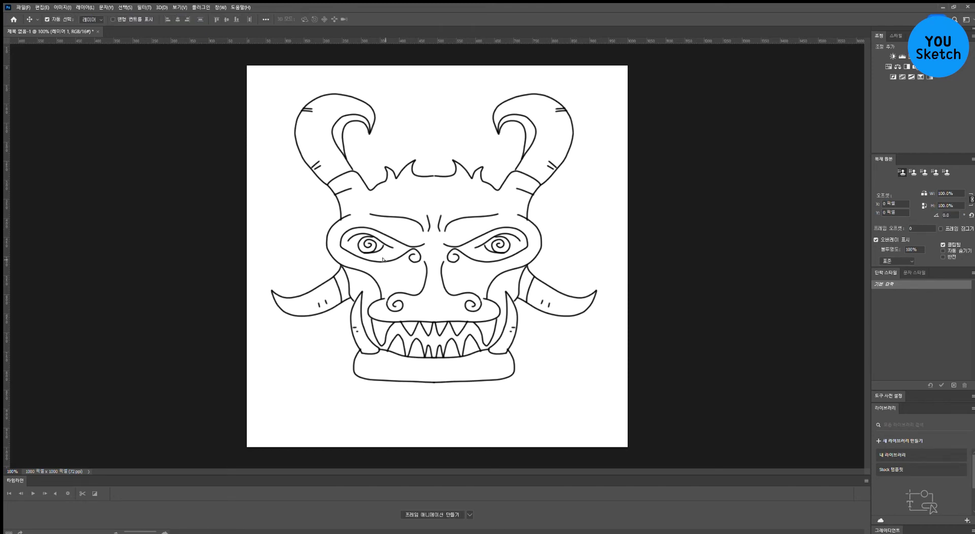
pyautogui.press('Return')
# Step: Draw a pointed beard with flame-like inner strands below the jaw and curled hair locks on both sides of it
pyautogui.moveTo(381, 401)
pyautogui.mouseDown()
pyautogui.moveTo(410, 432)
pyautogui.moveTo(412, 421)
pyautogui.moveTo(435, 437)
pyautogui.mouseUp()
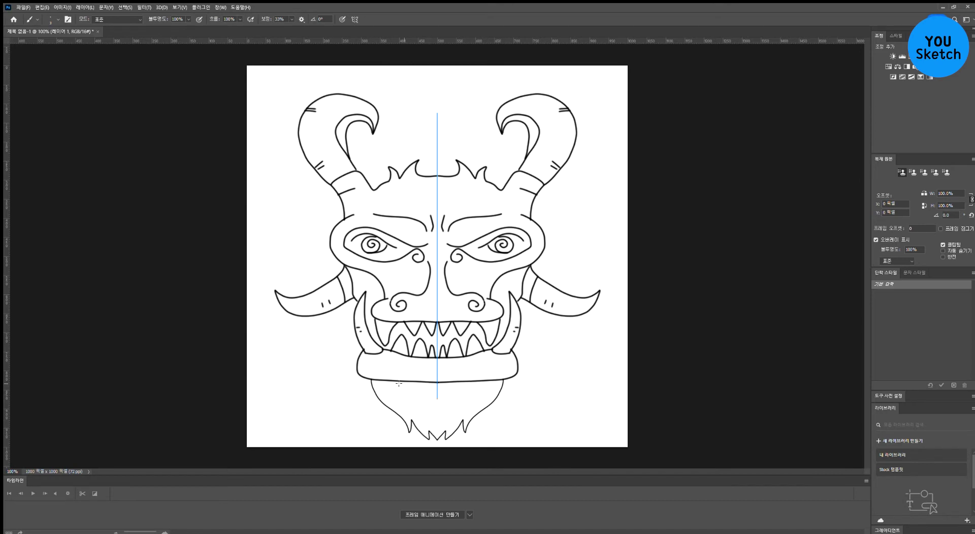
pyautogui.moveTo(389, 381); pyautogui.dragTo(415, 412)
pyautogui.moveTo(428, 381); pyautogui.dragTo(433, 409)
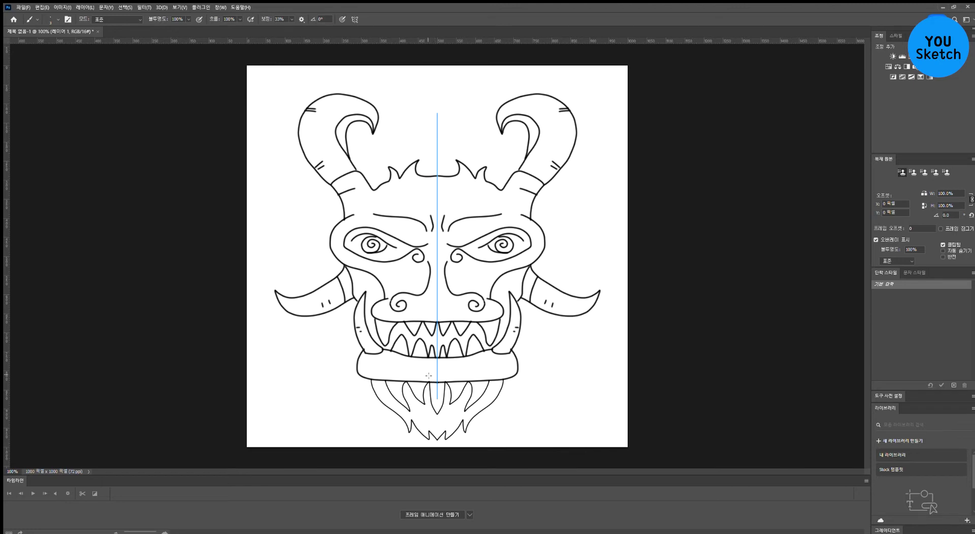
pyautogui.moveTo(370, 380)
pyautogui.mouseDown()
pyautogui.moveTo(345, 399)
pyautogui.moveTo(334, 386)
pyautogui.moveTo(343, 367)
pyautogui.moveTo(334, 371)
pyautogui.moveTo(324, 393)
pyautogui.moveTo(330, 415)
pyautogui.moveTo(387, 407)
pyautogui.mouseUp()
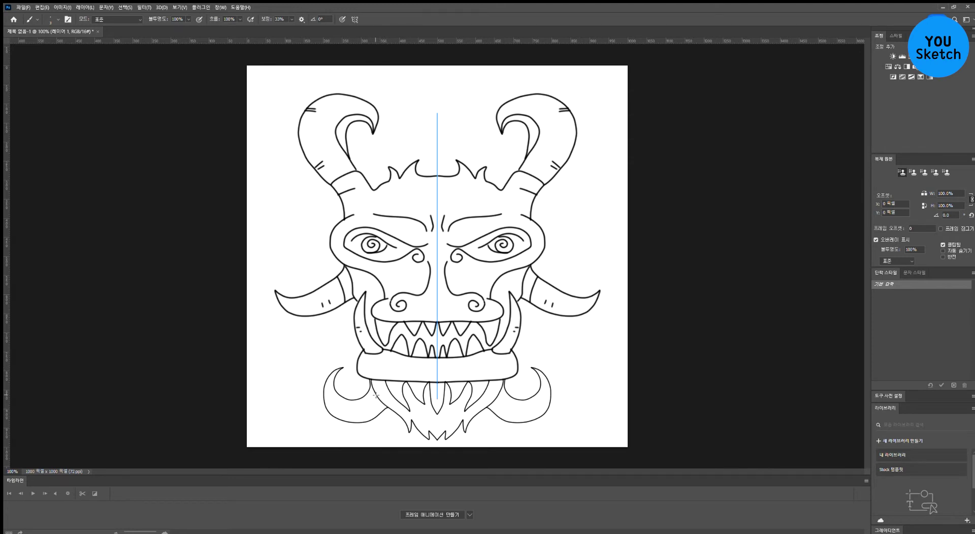
pyautogui.moveTo(332, 392); pyautogui.dragTo(384, 405)
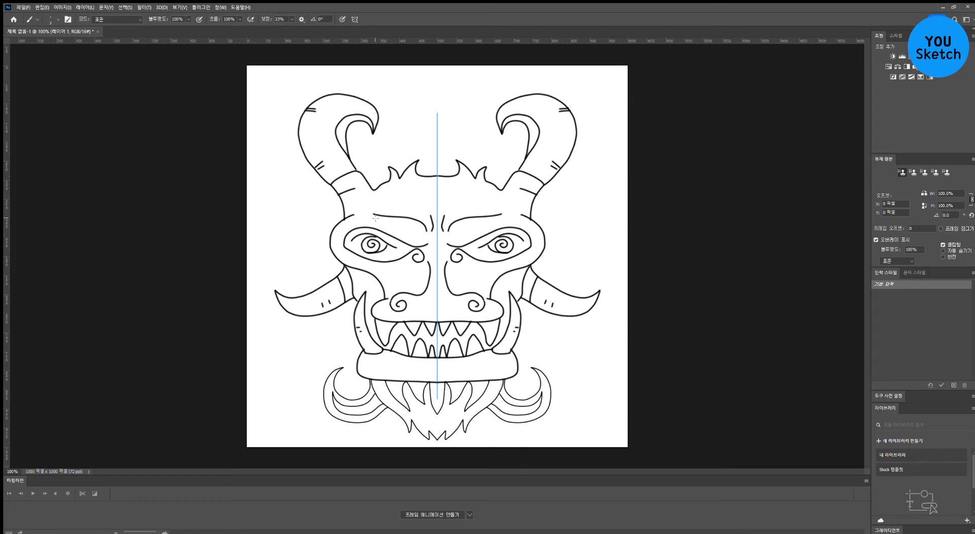
# Step: Add curled tips to the eyebrows, wrinkle lines under the eyes and jagged pointed ears beside the head
pyautogui.moveTo(371, 215)
pyautogui.mouseDown()
pyautogui.moveTo(376, 204)
pyautogui.moveTo(392, 210)
pyautogui.moveTo(386, 198)
pyautogui.moveTo(364, 198)
pyautogui.moveTo(345, 228)
pyautogui.mouseUp()
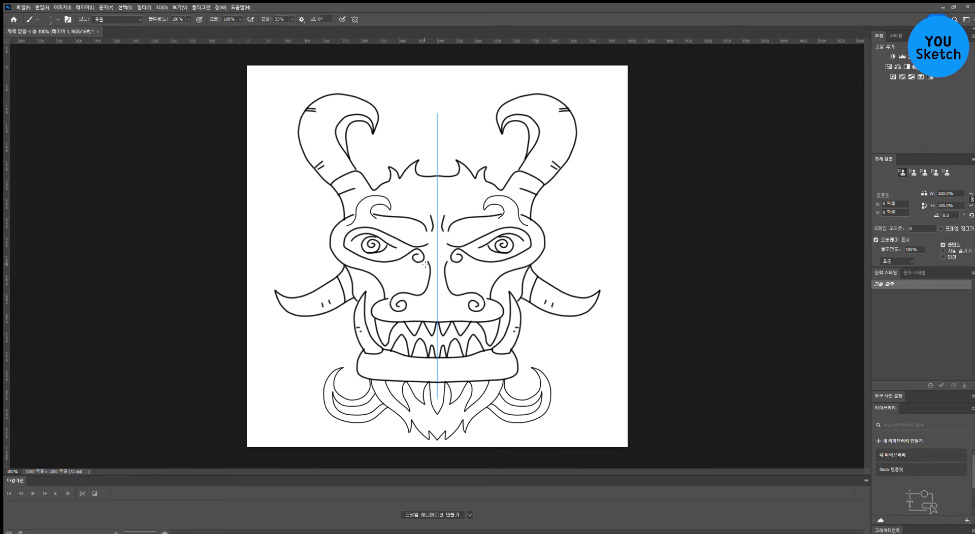
pyautogui.moveTo(419, 254); pyautogui.dragTo(384, 268)
pyautogui.moveTo(410, 264); pyautogui.dragTo(391, 280)
pyautogui.moveTo(340, 202); pyautogui.dragTo(330, 238)
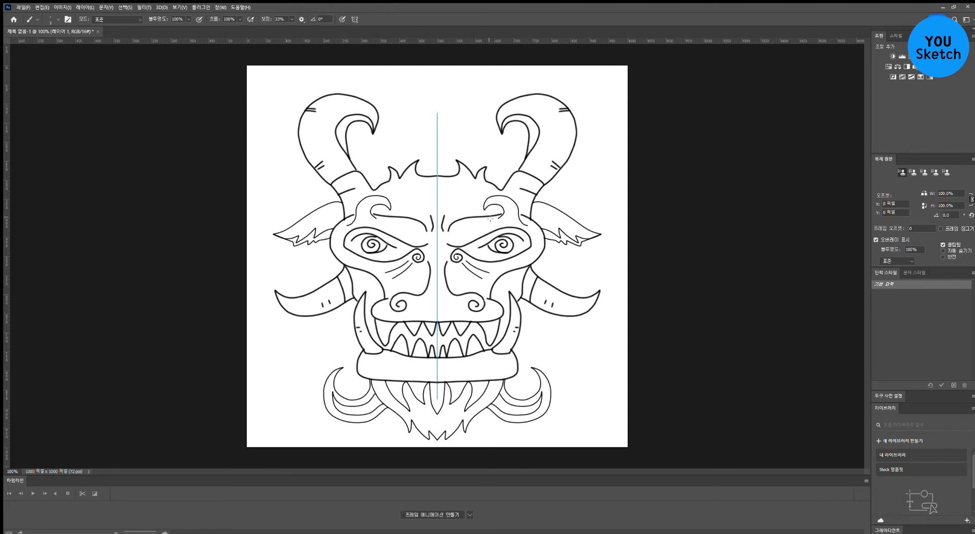
# Step: Duplicate the line-art layer and merge the copy down to thicken the lines
pyautogui.scroll(2, 452, 244)
pyautogui.scroll(-2, 452, 244)
pyautogui.scroll(1, 451, 244)
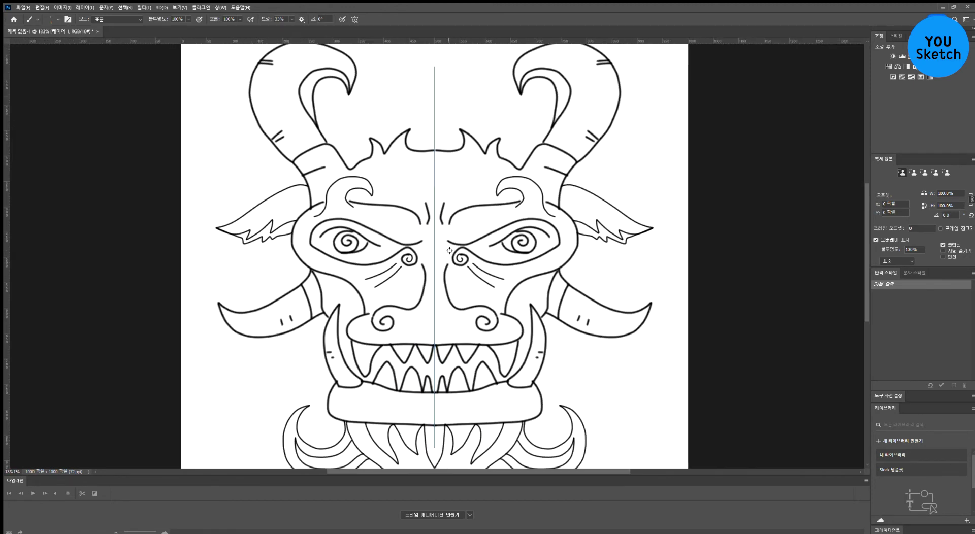
pyautogui.scroll(-1, 512, 207)
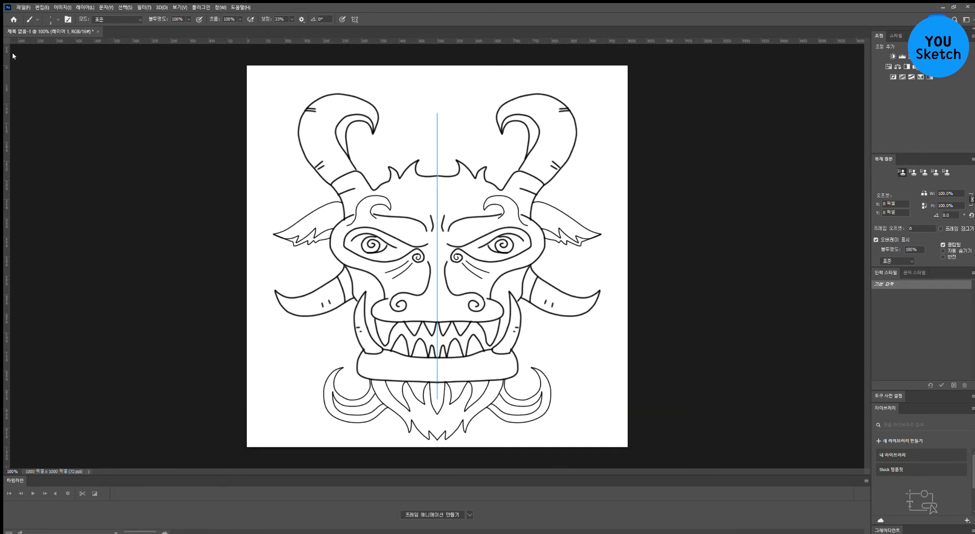
pyautogui.press('v')
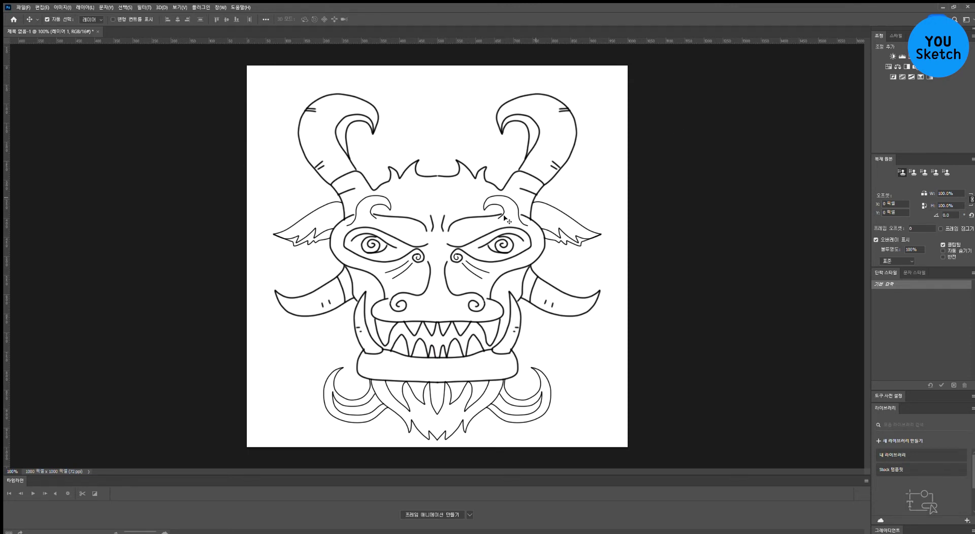
pyautogui.hotkey('ctrl', 'j')
pyautogui.hotkey('ctrl', 'z')
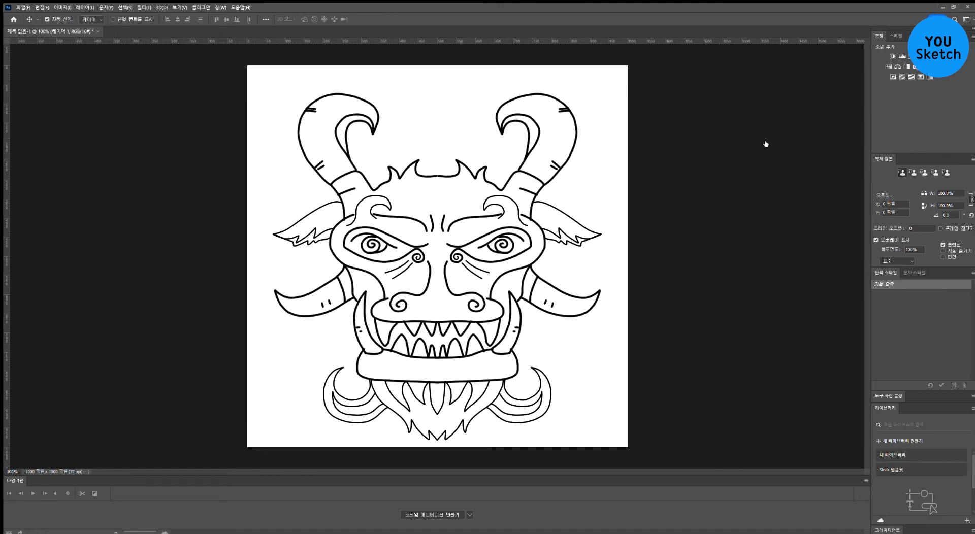
# Step: Draw thin mirrored fold lines in the cheeks and beside the tusks, plus wrinkles across the nose bridge
pyautogui.press('g')
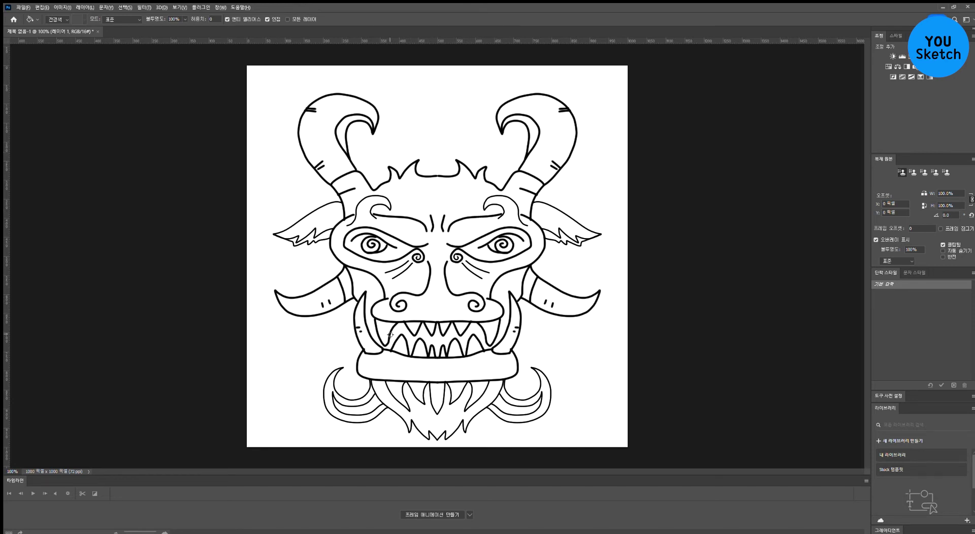
pyautogui.scroll(3, 390, 334)
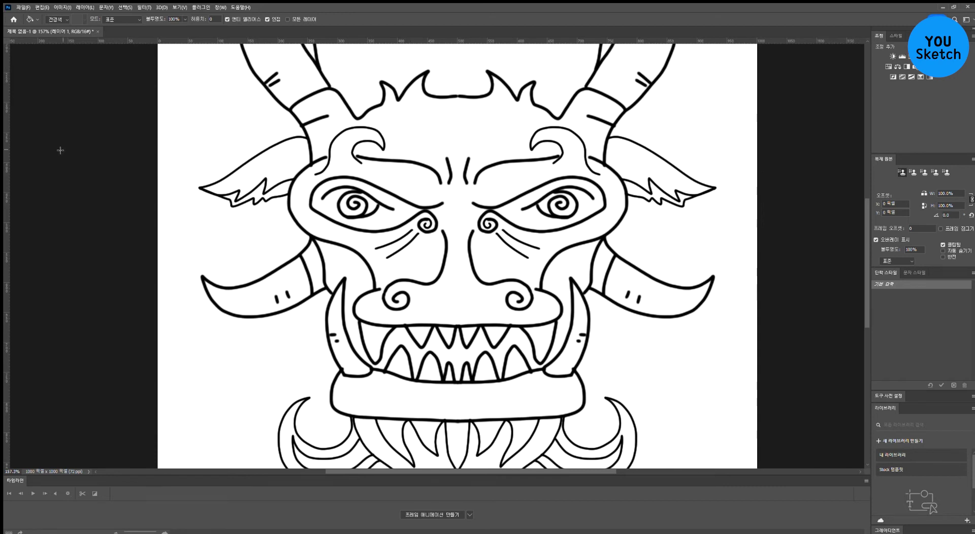
pyautogui.press('b')
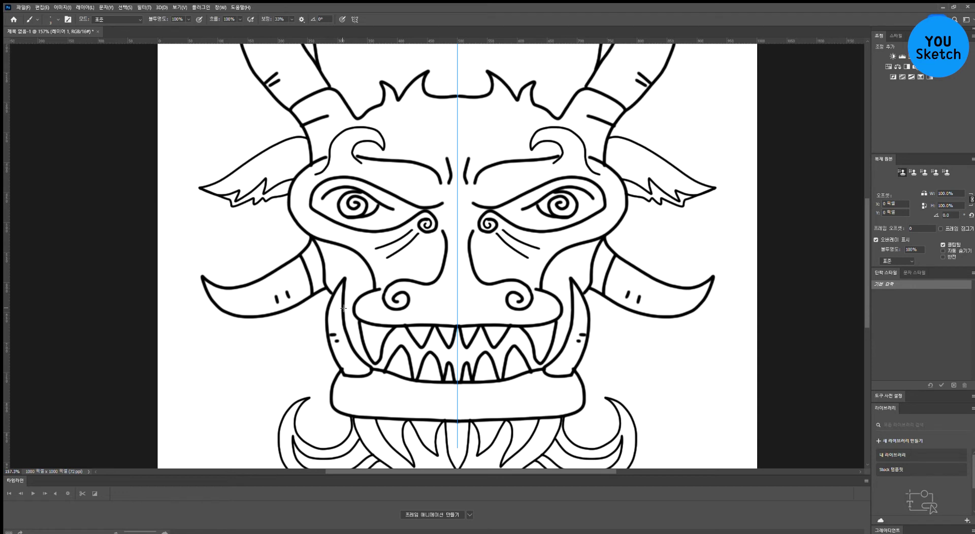
pyautogui.moveTo(343, 310); pyautogui.dragTo(356, 317)
pyautogui.moveTo(354, 310)
pyautogui.mouseDown()
pyautogui.moveTo(341, 303)
pyautogui.moveTo(326, 250)
pyautogui.moveTo(358, 274)
pyautogui.moveTo(355, 291)
pyautogui.moveTo(367, 270)
pyautogui.moveTo(359, 262)
pyautogui.moveTo(373, 285)
pyautogui.mouseUp()
pyautogui.moveTo(445, 215); pyautogui.dragTo(457, 210)
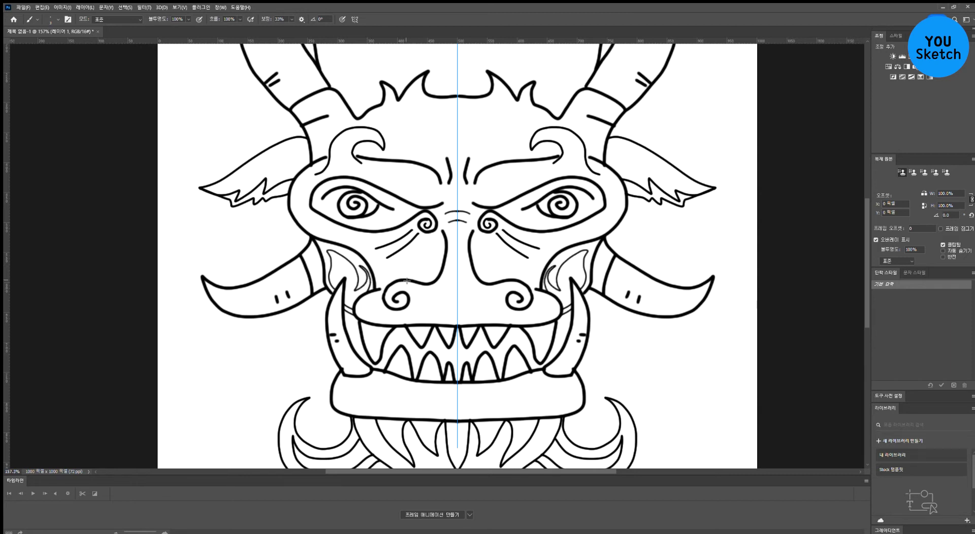
# Step: Draw thin contours along the nose sides, small folds beside the nostrils and a curved line joining the nostrils
pyautogui.moveTo(409, 279)
pyautogui.mouseDown()
pyautogui.moveTo(430, 271)
pyautogui.moveTo(442, 232)
pyautogui.moveTo(437, 264)
pyautogui.moveTo(399, 278)
pyautogui.mouseUp()
pyautogui.moveTo(378, 289)
pyautogui.mouseDown()
pyautogui.moveTo(384, 278)
pyautogui.moveTo(371, 269)
pyautogui.moveTo(393, 281)
pyautogui.moveTo(381, 290)
pyautogui.mouseUp()
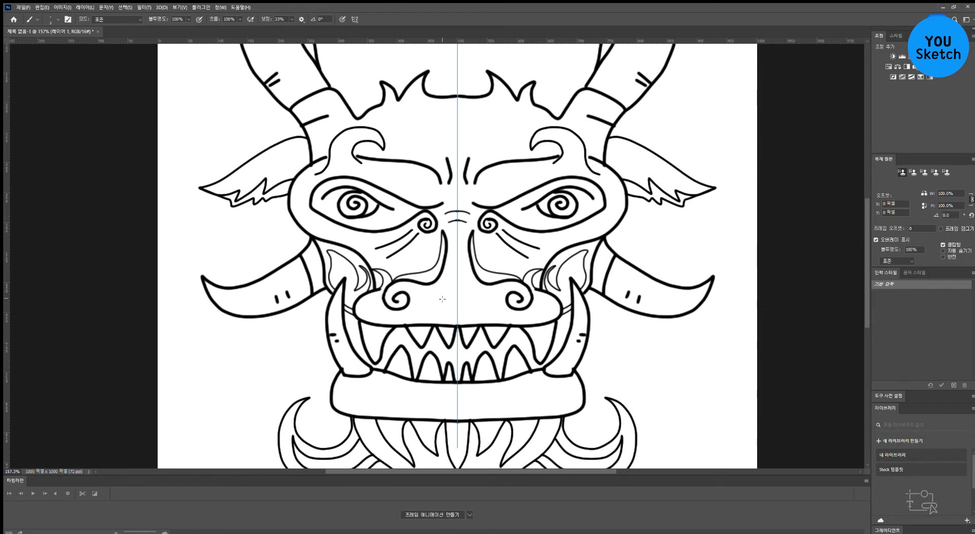
pyautogui.moveTo(397, 307); pyautogui.dragTo(457, 299)
# Step: Fill the area around the pupils in both eyes with dark grey using the Paint Bucket
pyautogui.press('g')
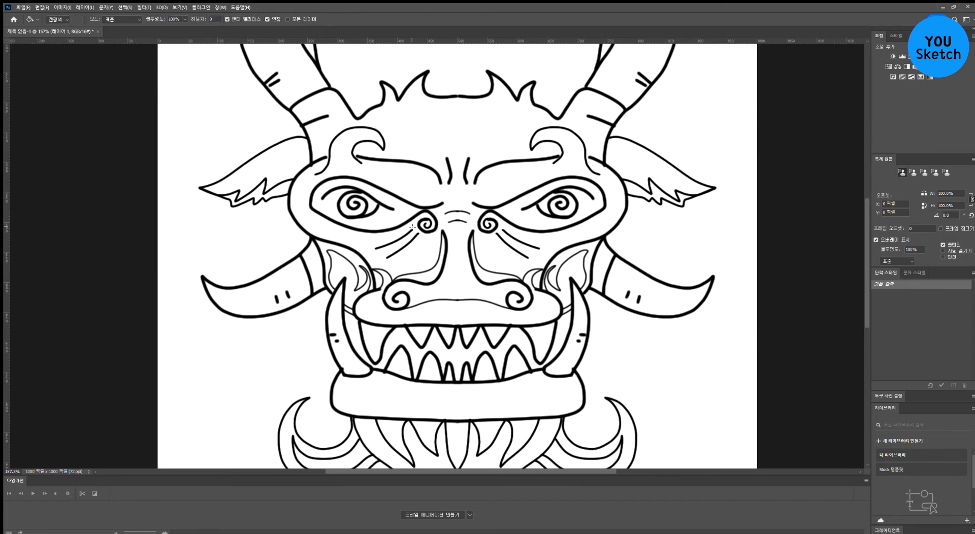
pyautogui.click(407, 214)
pyautogui.hotkey('ctrl', 'z')
pyautogui.click(405, 214)
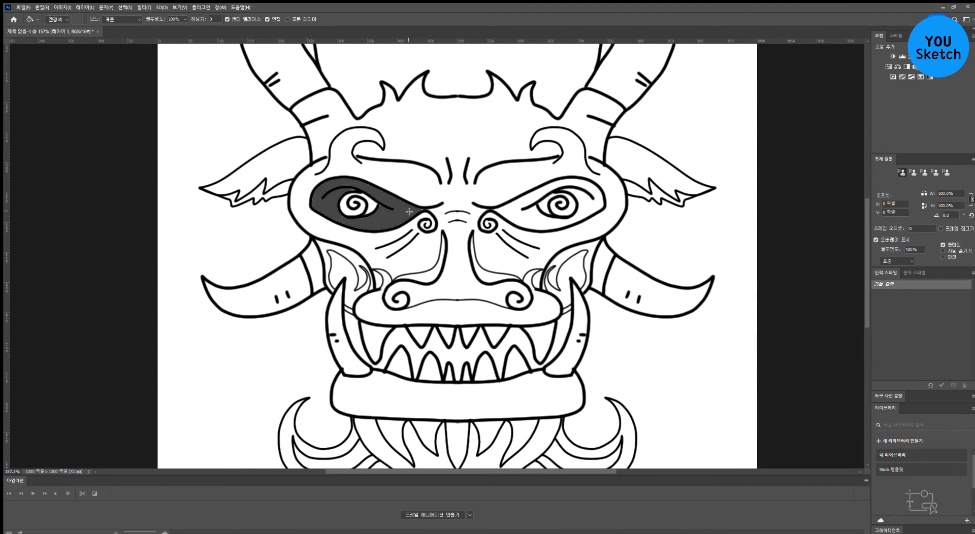
pyautogui.click(513, 216)
# Step: Fill the mouth interior between the teeth and the gaps beside both tusks with dark grey
pyautogui.scroll(-3, 461, 273)
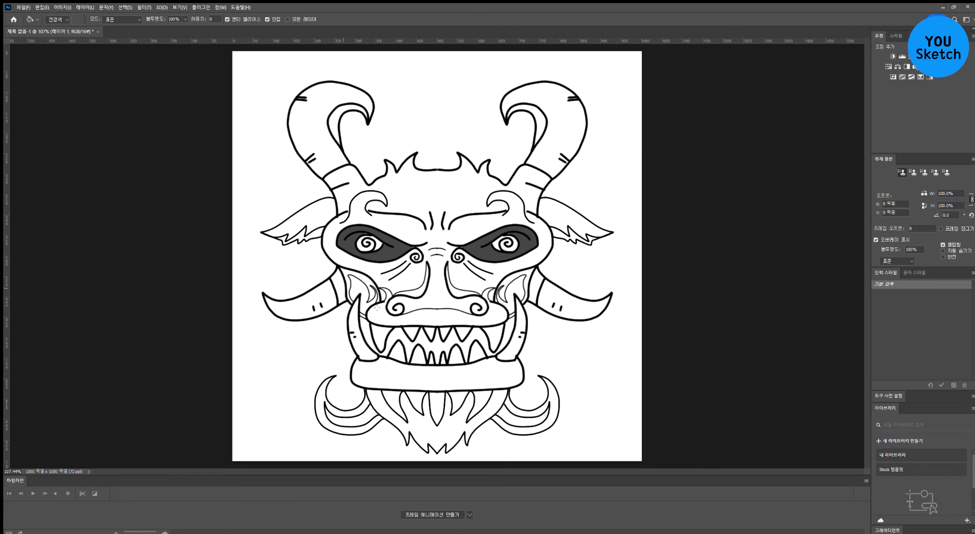
pyautogui.click(400, 338)
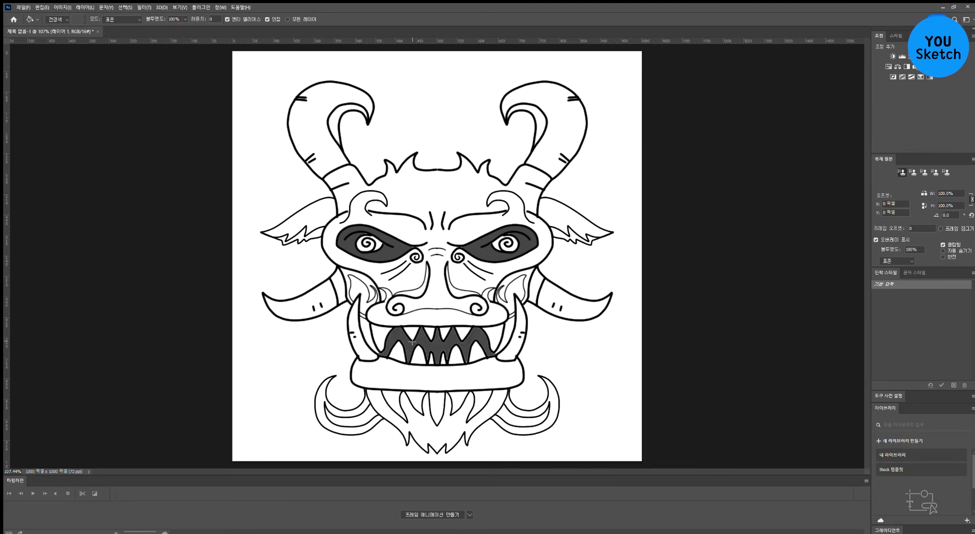
pyautogui.click(506, 332)
pyautogui.click(367, 328)
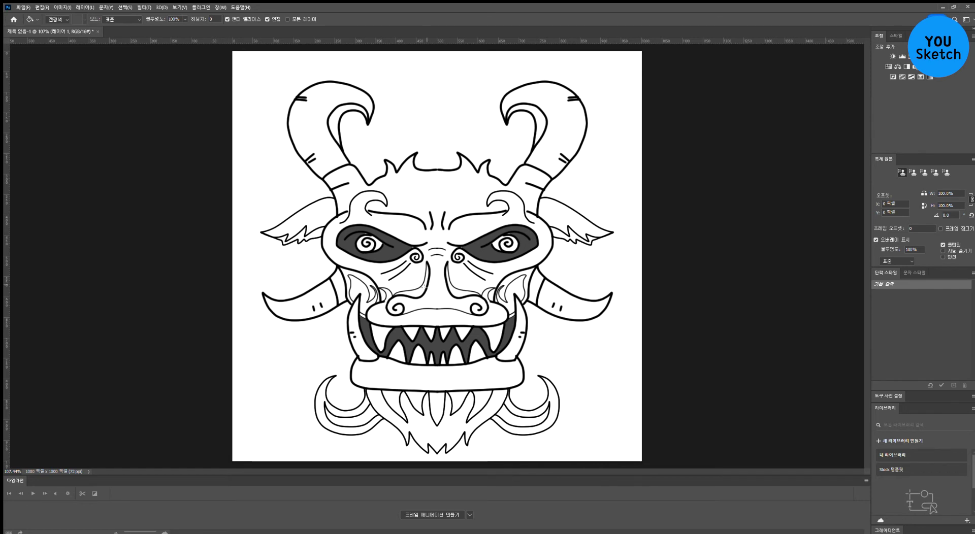
# Step: Fill the shadow areas along both sides of the nose and the inner curves of both upper horns with dark grey
pyautogui.click(425, 282)
pyautogui.click(449, 282)
pyautogui.click(350, 122)
pyautogui.click(539, 118)
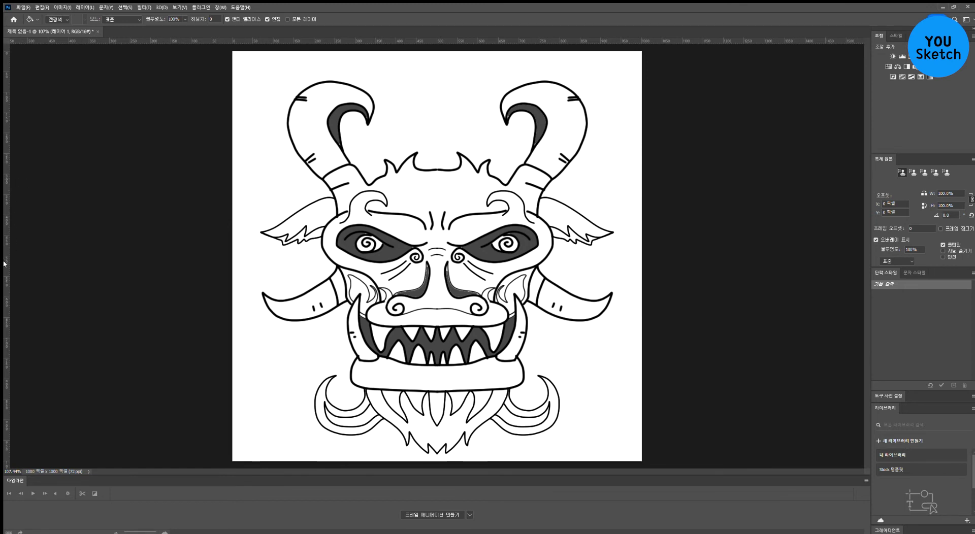
# Step: Choose a light grey foreground colour and fill the face with it
pyautogui.press('i')
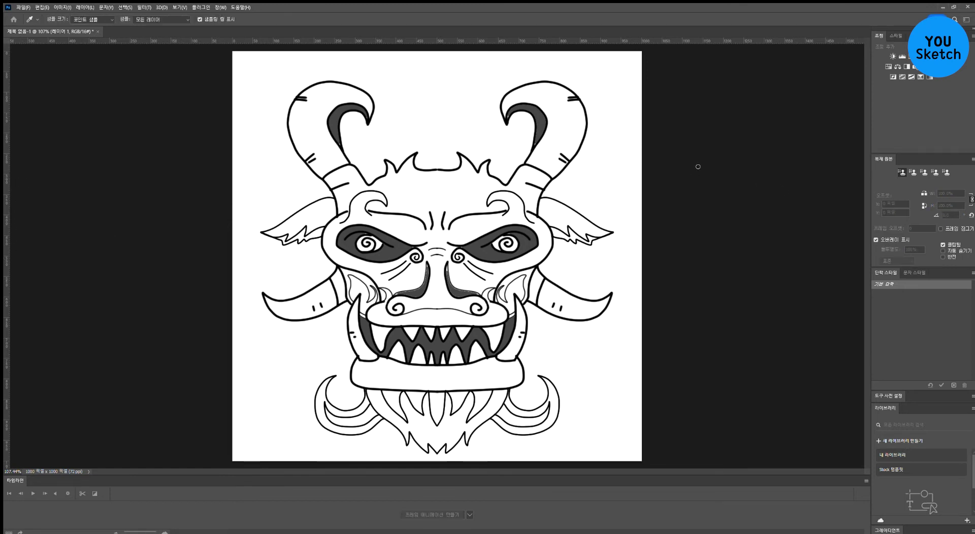
pyautogui.press('g')
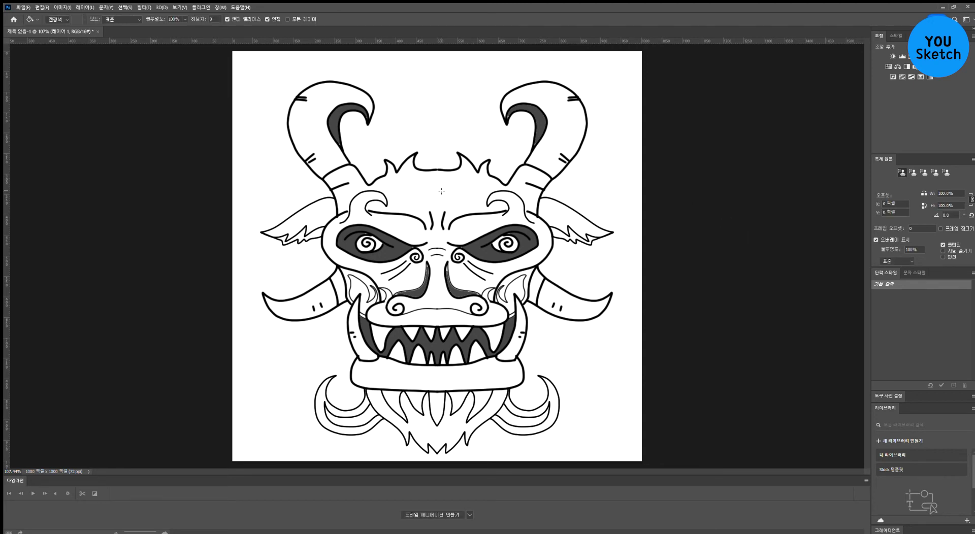
pyautogui.click(444, 193)
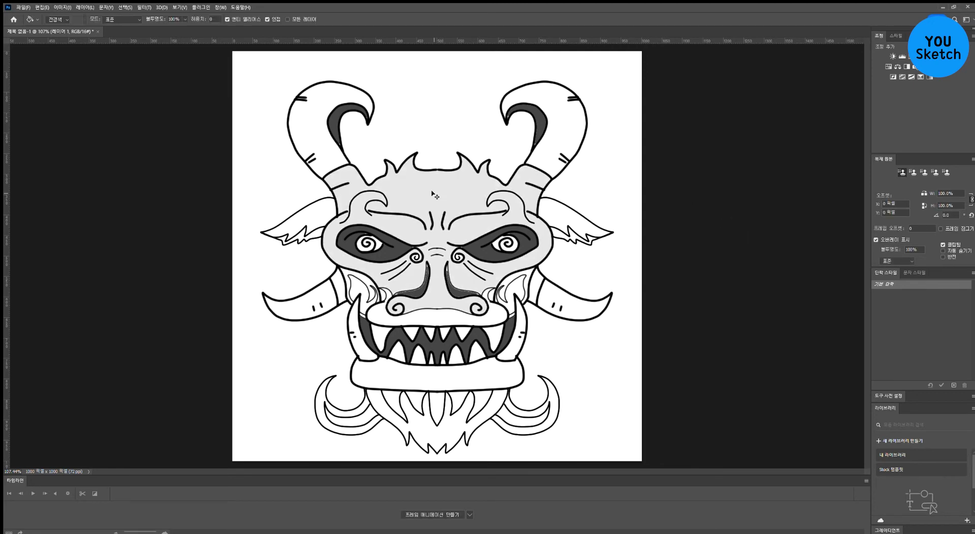
# Step: Undo the light grey face fill and fill the face and lower lip with light purple instead
pyautogui.hotkey('ctrl', 'z')
pyautogui.press('i')
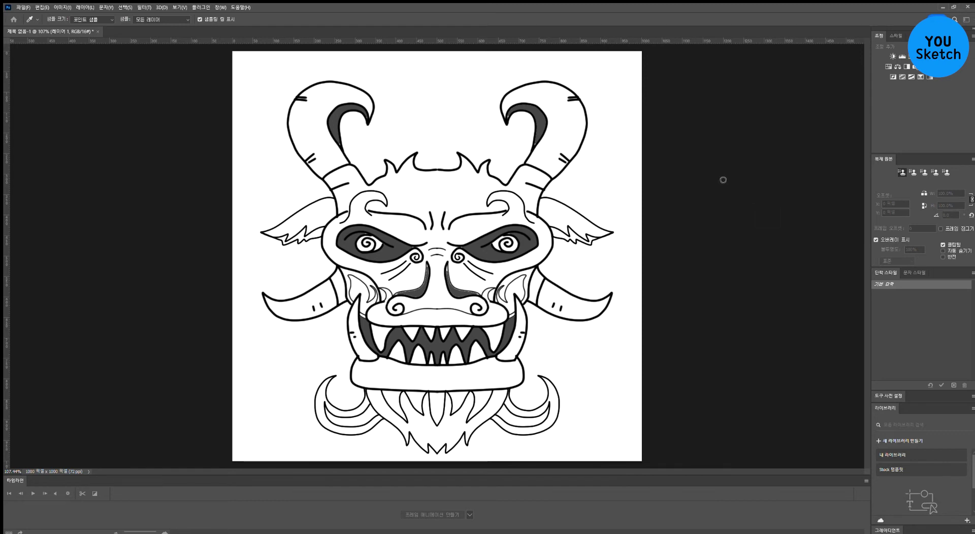
pyautogui.press('g')
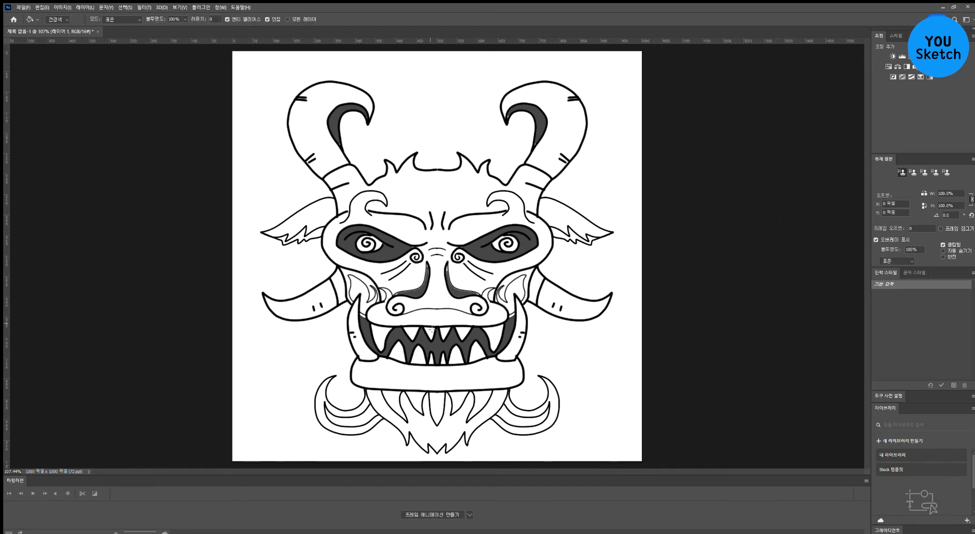
pyautogui.click(431, 196)
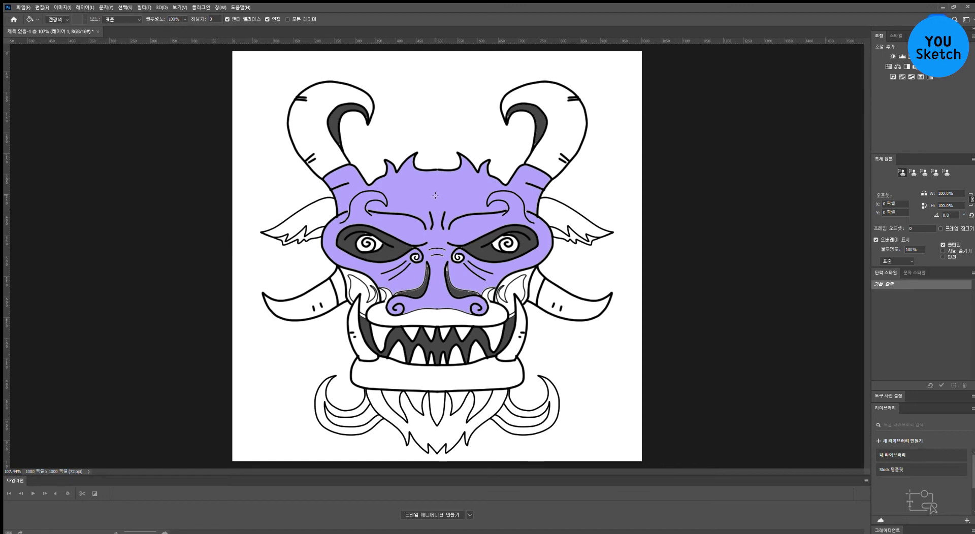
pyautogui.click(422, 376)
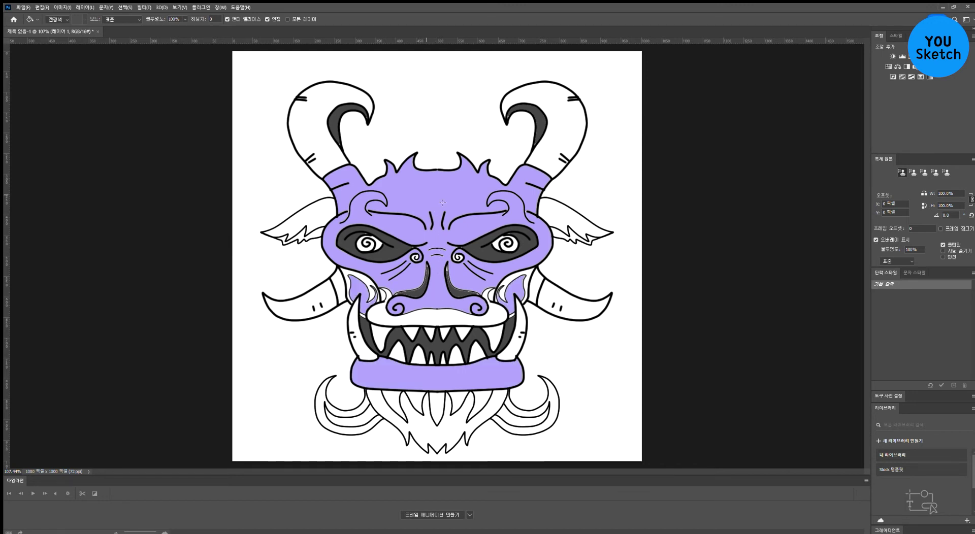
# Step: Fill both ears, the bases of the side horns and the beard with light purple
pyautogui.click(570, 215)
pyautogui.click(312, 217)
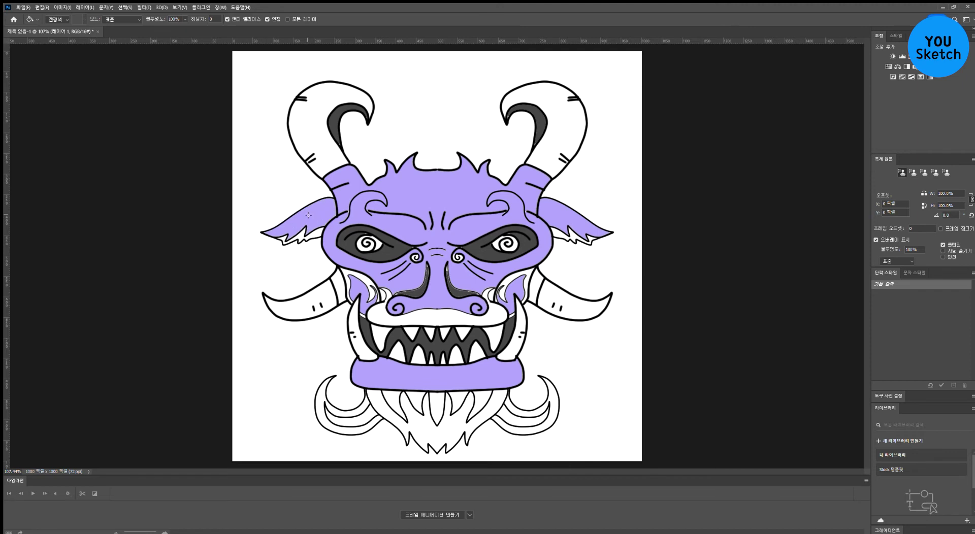
pyautogui.click(335, 279)
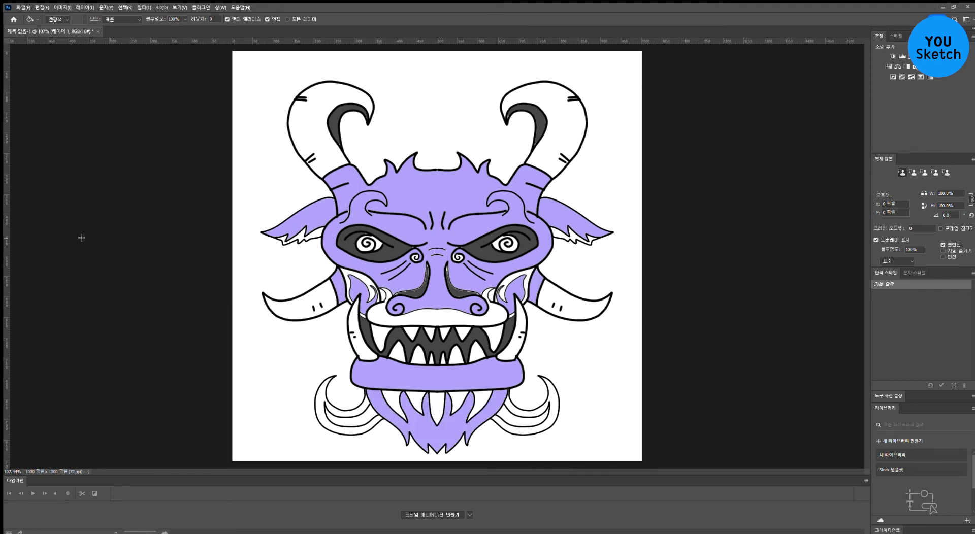
# Step: Fill the upper lip, the cheek markings and the curls beside the beard with pink
pyautogui.click(435, 316)
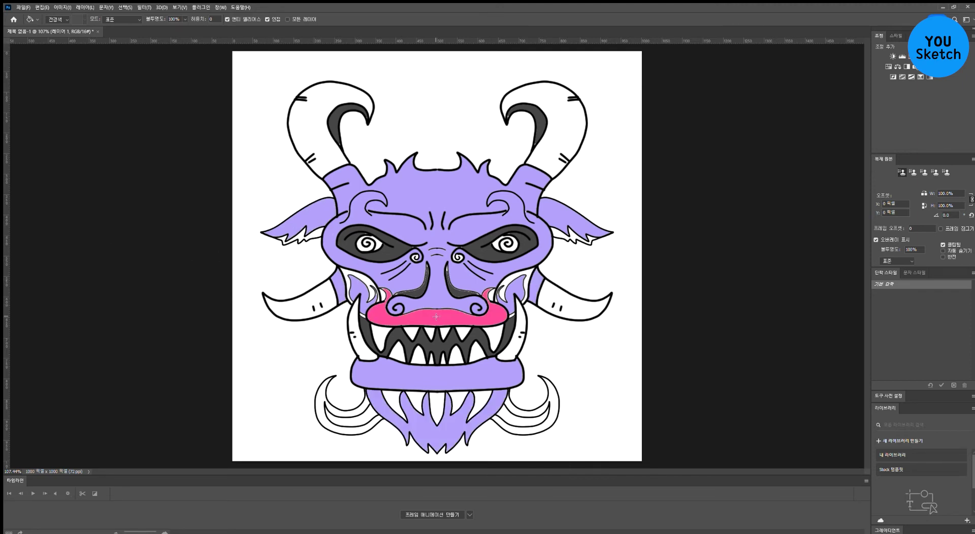
pyautogui.click(509, 279)
pyautogui.click(359, 285)
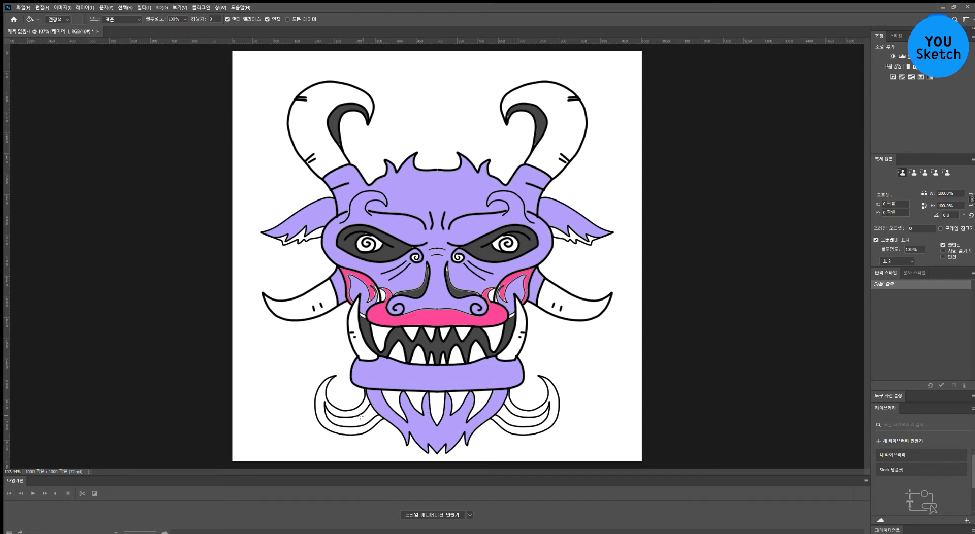
pyautogui.click(320, 413)
pyautogui.click(518, 420)
# Step: Fill the jagged lower parts of both ears and the spiral pupils of both eyes with pink
pyautogui.click(556, 233)
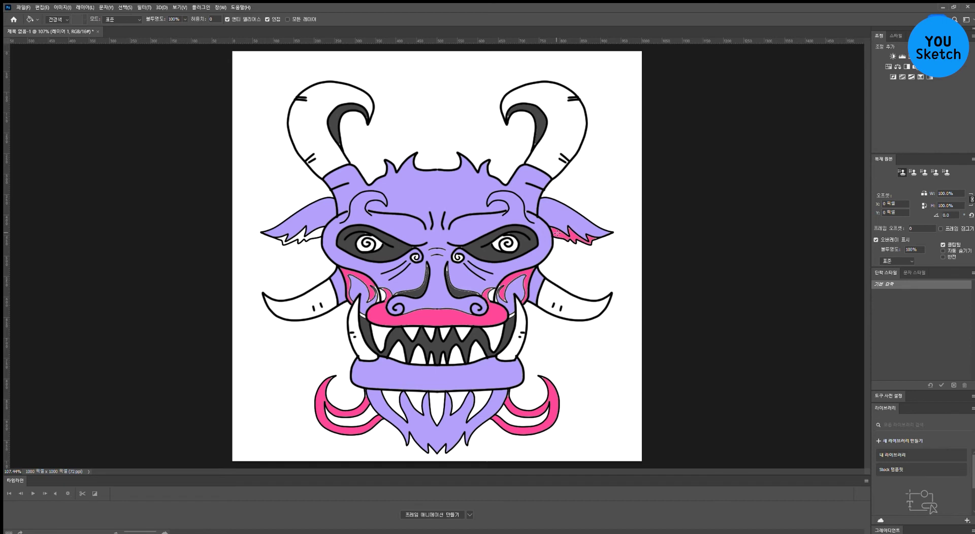
pyautogui.click(289, 232)
pyautogui.click(370, 248)
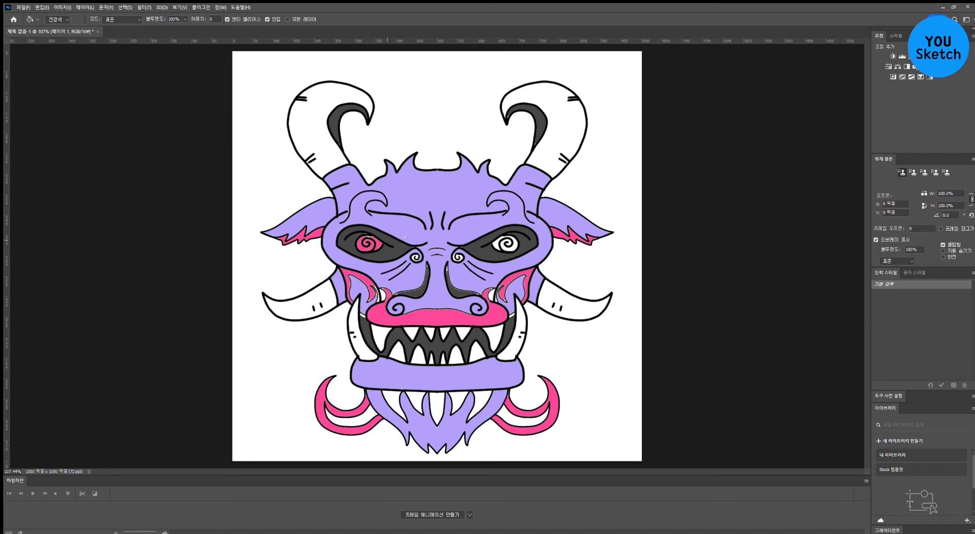
pyautogui.click(494, 246)
# Step: Fill the pointed white gaps in the beard below the lower lip with dark grey
pyautogui.scroll(3, 439, 377)
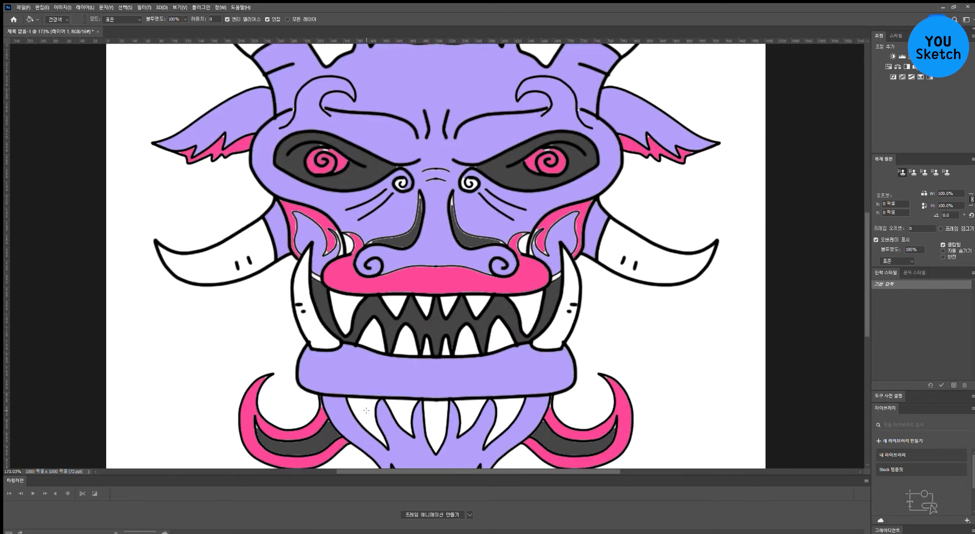
pyautogui.click(400, 410)
pyautogui.click(441, 415)
pyautogui.click(473, 407)
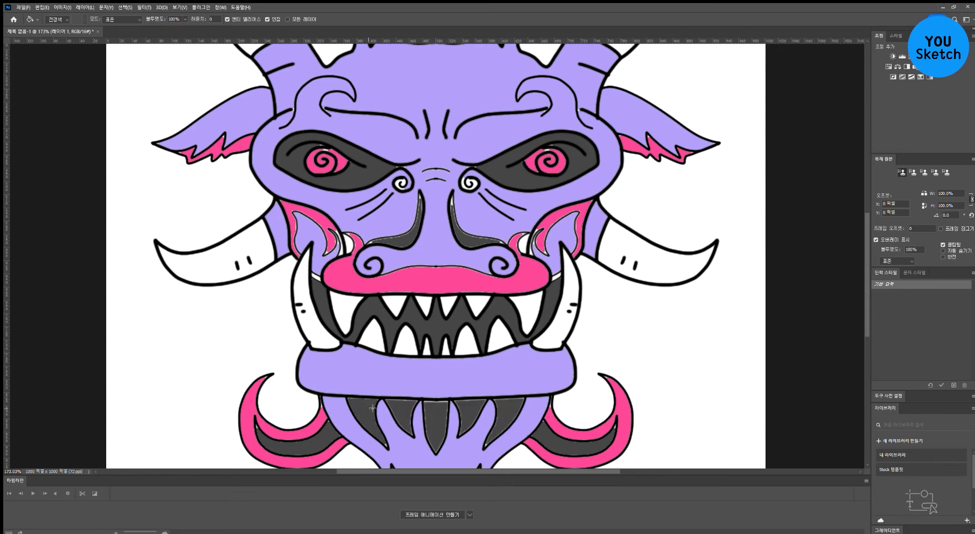
pyautogui.click(479, 407)
# Step: Duplicate the artwork layer and brush symmetrically over the white gaps in the nose-bridge spirals, the eyes and the nose shadows
pyautogui.hotkey('ctrl', '0')
pyautogui.scroll(1, 447, 321)
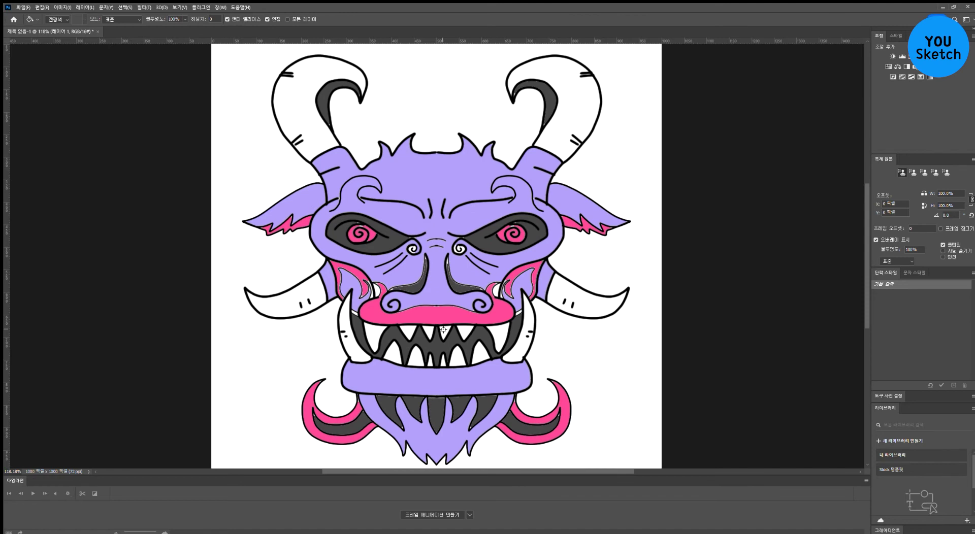
pyautogui.scroll(9, 426, 322)
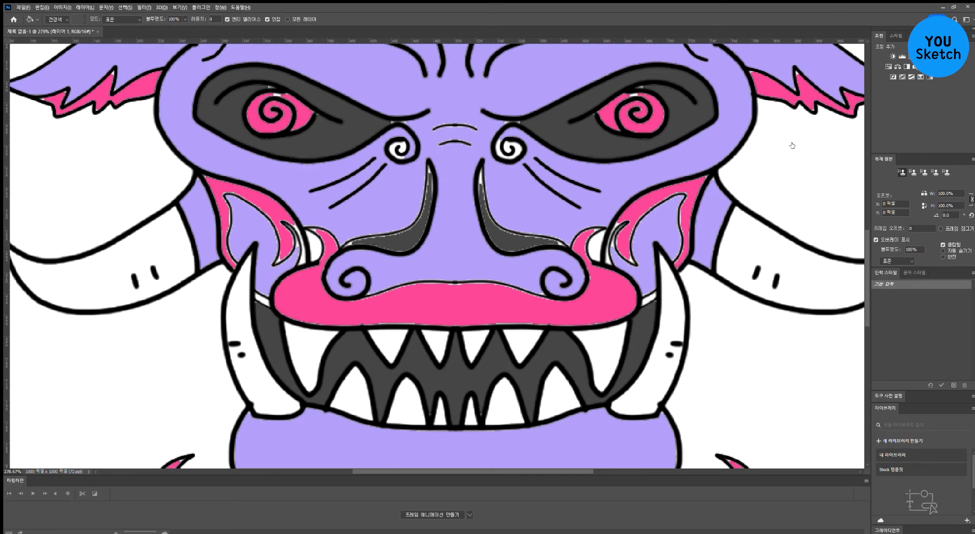
pyautogui.hotkey('ctrl', 'j')
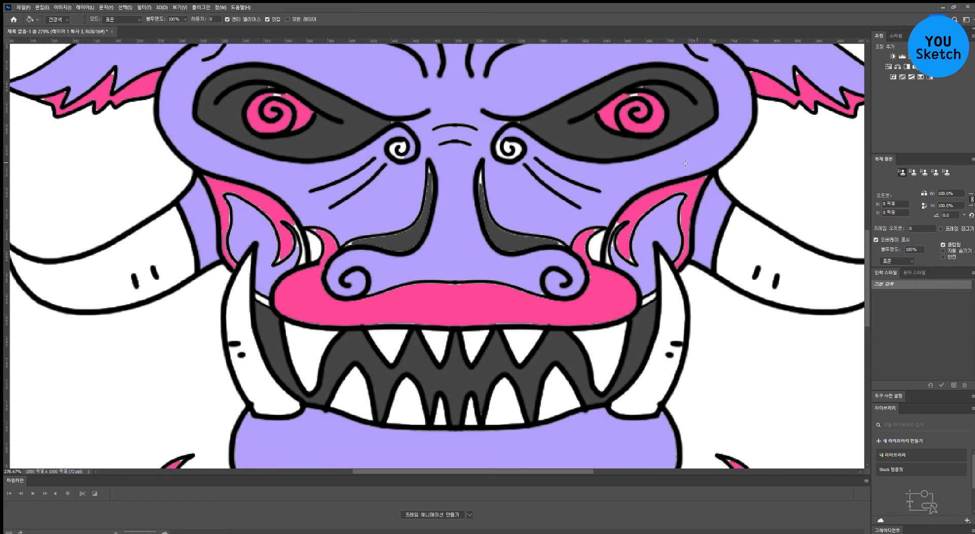
pyautogui.click(6, 117)
pyautogui.moveTo(398, 146)
pyautogui.mouseDown()
pyautogui.moveTo(370, 125)
pyautogui.moveTo(405, 122)
pyautogui.mouseUp()
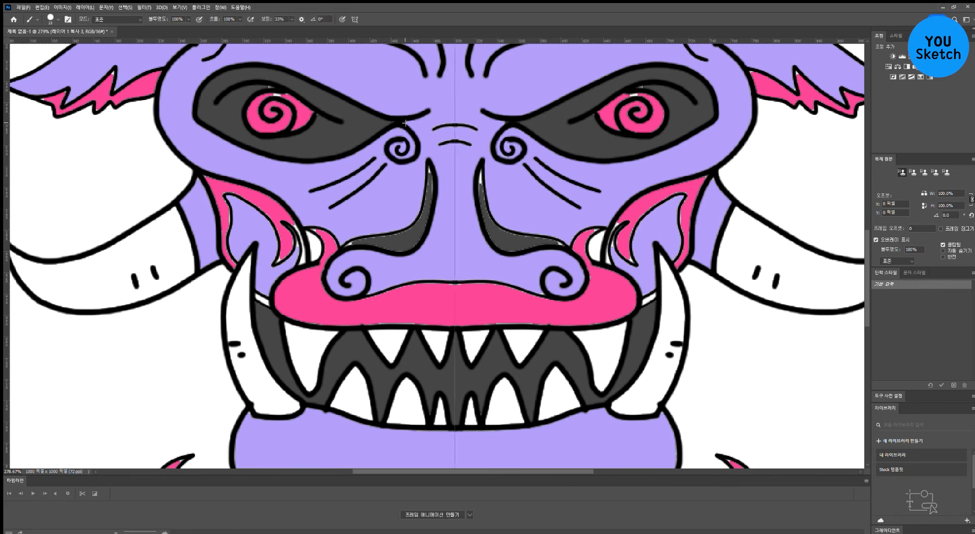
pyautogui.moveTo(277, 104)
pyautogui.mouseDown()
pyautogui.moveTo(305, 115)
pyautogui.moveTo(289, 129)
pyautogui.moveTo(262, 124)
pyautogui.moveTo(260, 106)
pyautogui.mouseUp()
pyautogui.moveTo(431, 164)
pyautogui.mouseDown()
pyautogui.moveTo(378, 247)
pyautogui.moveTo(350, 243)
pyautogui.moveTo(412, 231)
pyautogui.mouseUp()
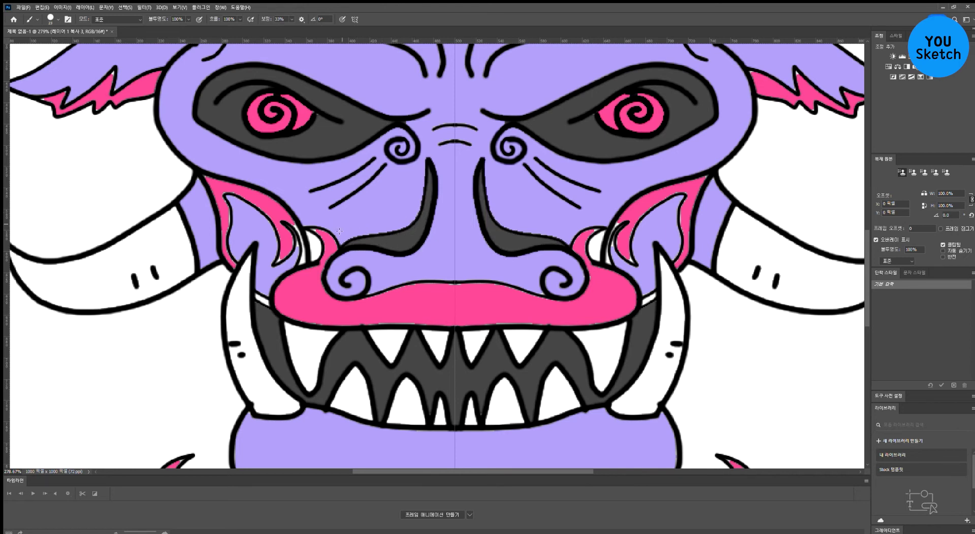
# Step: Paint the white gaps beside the cheek markings, above the mouth corners and at the nose-shadow tips light purple
pyautogui.moveTo(312, 243)
pyautogui.mouseDown()
pyautogui.moveTo(318, 253)
pyautogui.moveTo(315, 240)
pyautogui.mouseUp()
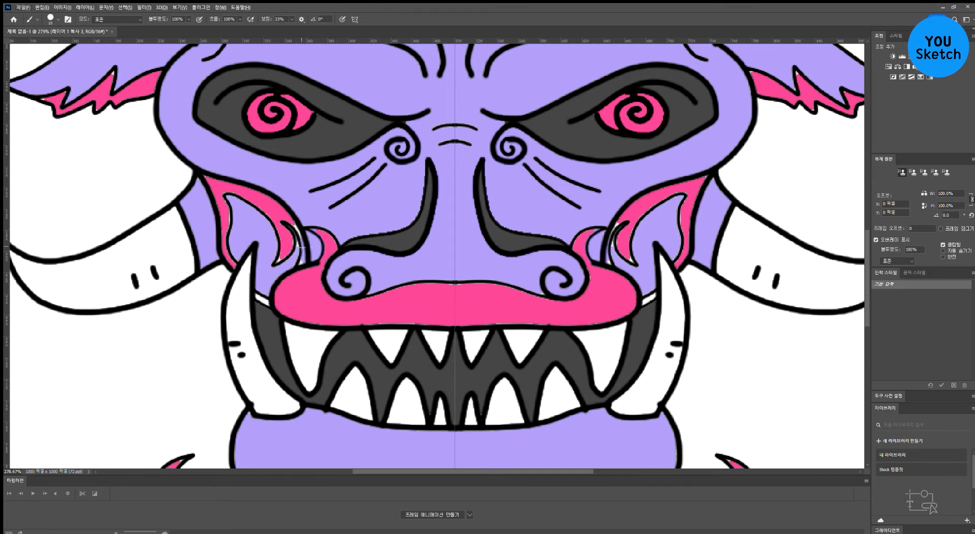
pyautogui.moveTo(293, 223); pyautogui.dragTo(299, 263)
pyautogui.moveTo(267, 295); pyautogui.dragTo(256, 301)
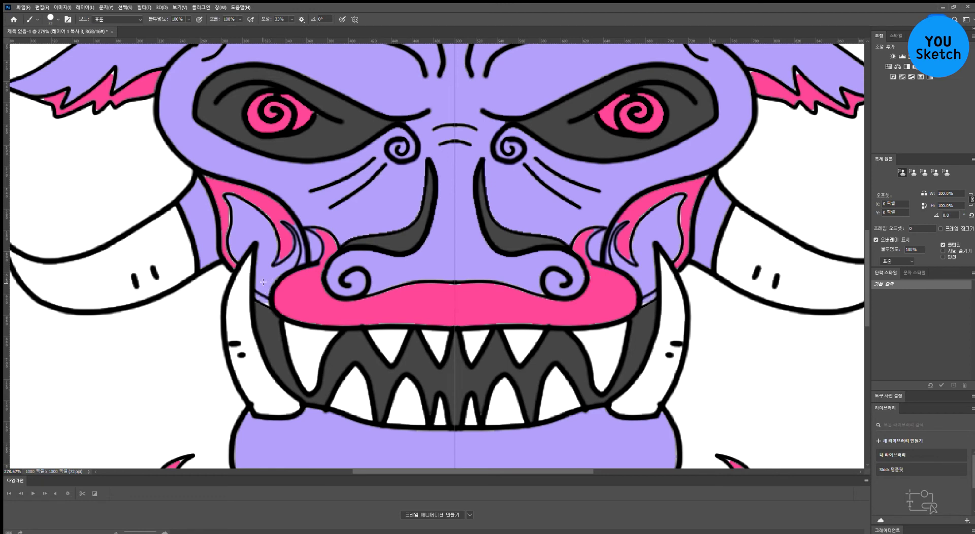
pyautogui.moveTo(429, 158); pyautogui.dragTo(430, 175)
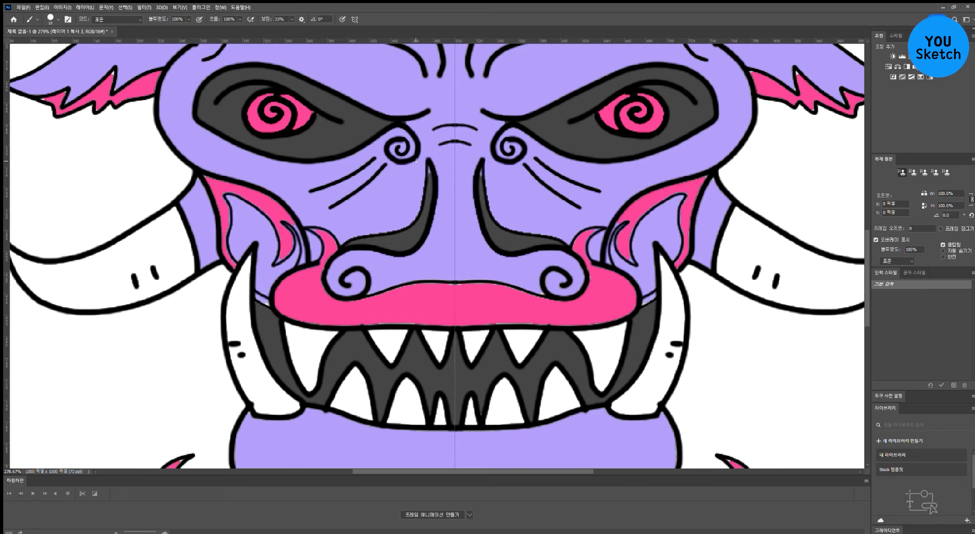
# Step: Reduce the brush size and touch up the unfilled edges of the curls beside the beard with pink
pyautogui.scroll(5, 430, 202)
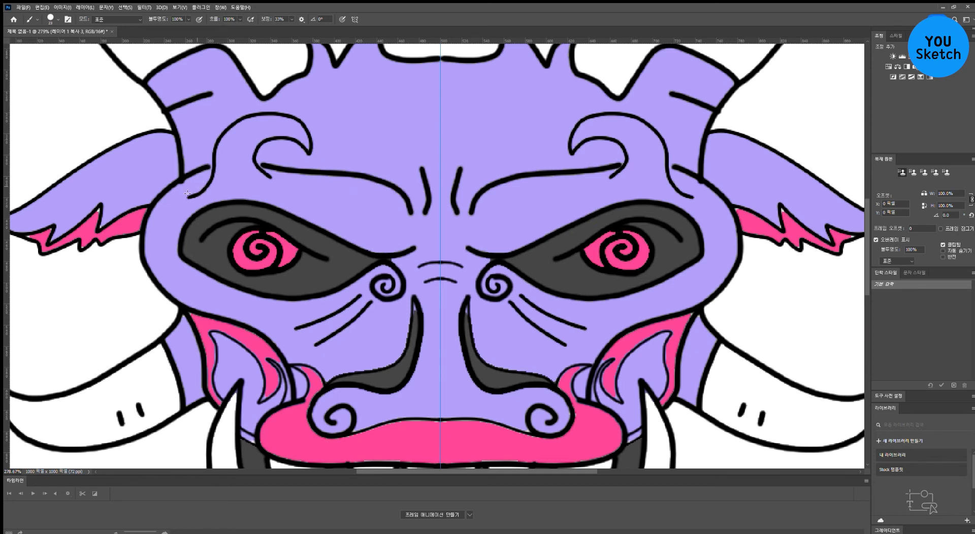
pyautogui.moveTo(407, 149); pyautogui.dragTo(419, 207)
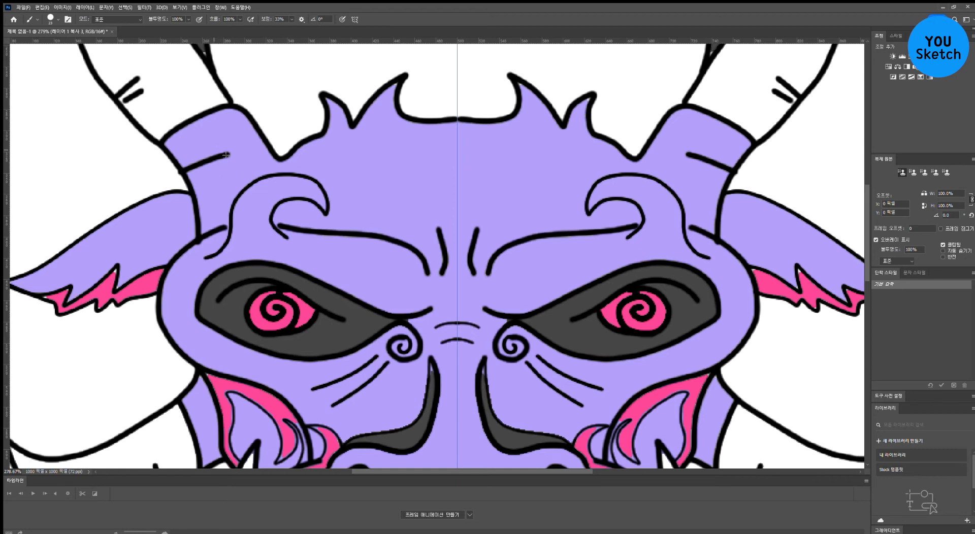
pyautogui.moveTo(234, 252); pyautogui.dragTo(425, 171)
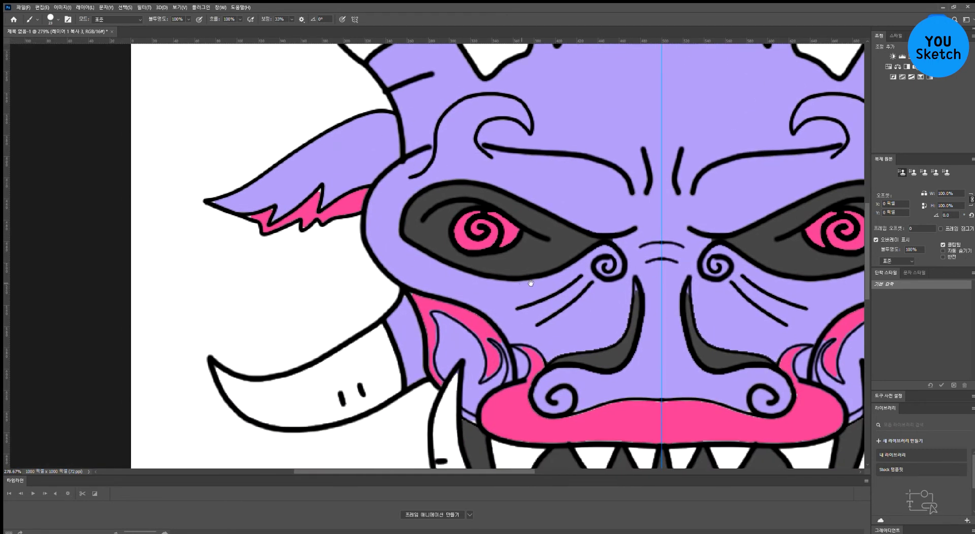
pyautogui.moveTo(530, 284); pyautogui.dragTo(422, 124)
pyautogui.moveTo(533, 238); pyautogui.dragTo(343, 32)
pyautogui.moveTo(362, 248); pyautogui.dragTo(371, 224)
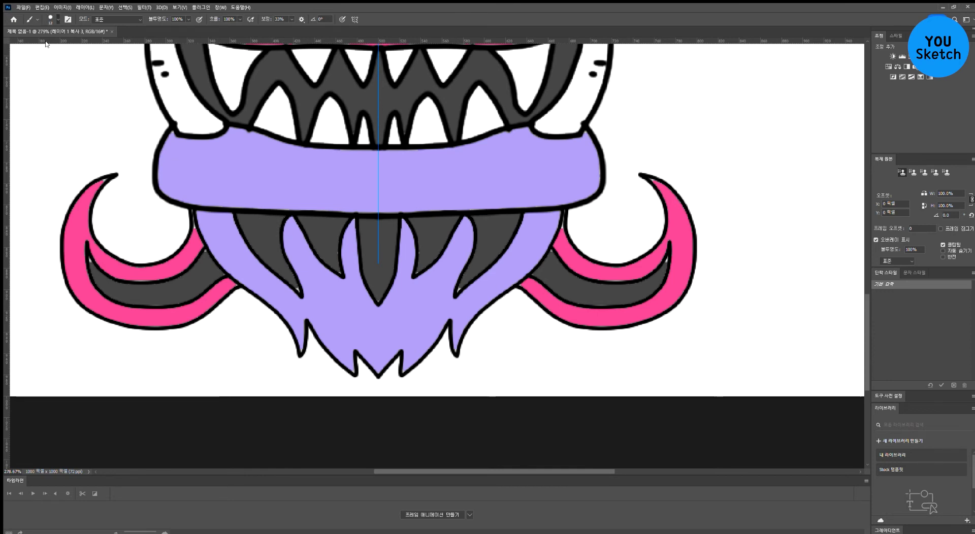
pyautogui.press('[')
pyautogui.press('[')
pyautogui.press('[')
pyautogui.moveTo(127, 278); pyautogui.dragTo(163, 279)
pyautogui.moveTo(194, 239)
pyautogui.mouseDown()
pyautogui.moveTo(192, 211)
pyautogui.moveTo(197, 243)
pyautogui.mouseUp()
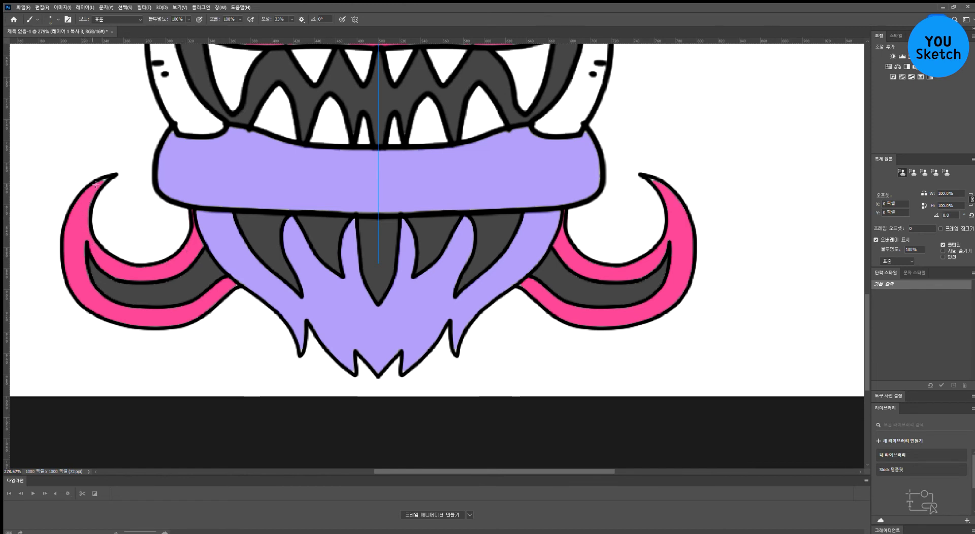
pyautogui.moveTo(104, 182); pyautogui.dragTo(96, 185)
pyautogui.moveTo(234, 283); pyautogui.dragTo(183, 321)
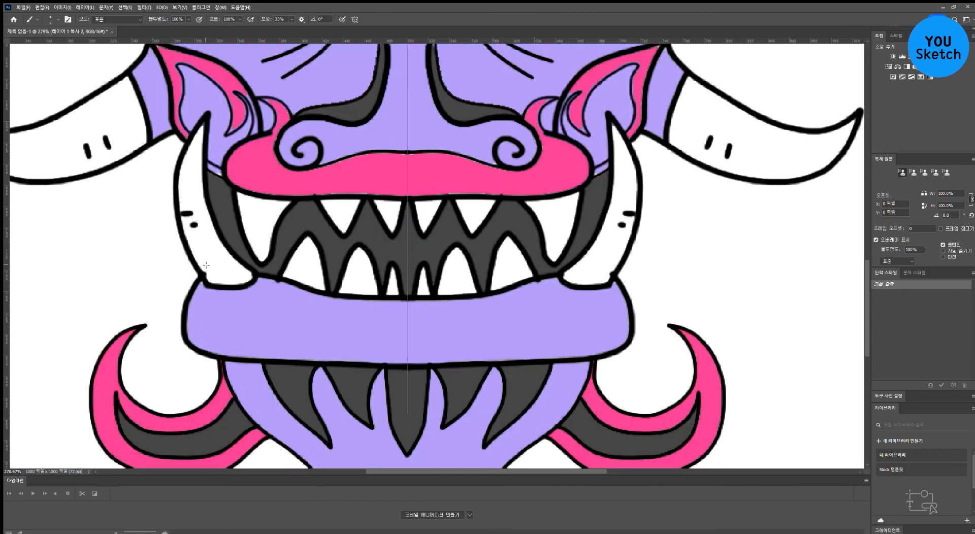
# Step: Return to the upper duplicate layer and repaint the narrow slivers inside the cheek markings pink
pyautogui.hotkey('alt', ']')
pyautogui.moveTo(311, 169); pyautogui.dragTo(384, 229)
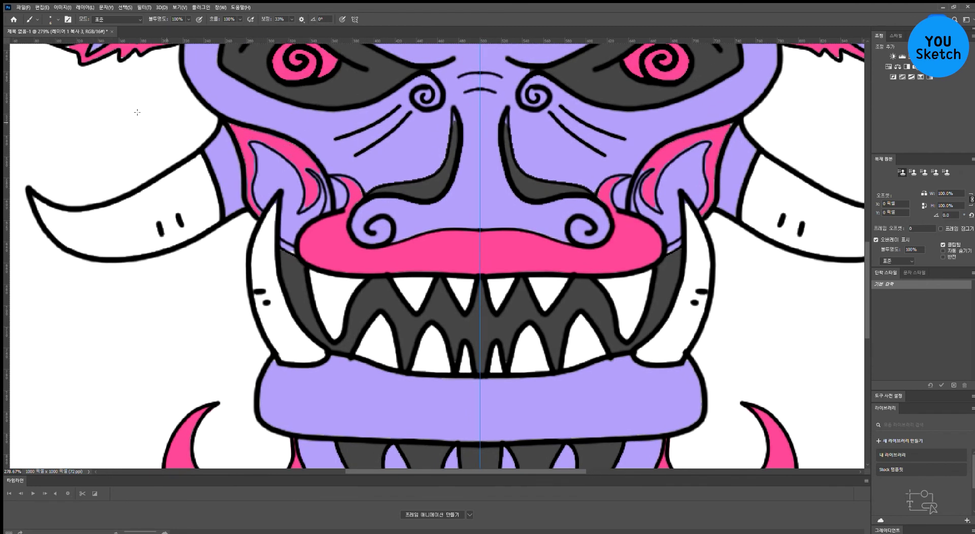
pyautogui.moveTo(314, 167); pyautogui.dragTo(327, 209)
pyautogui.moveTo(309, 178)
pyautogui.mouseDown()
pyautogui.moveTo(317, 199)
pyautogui.moveTo(305, 206)
pyautogui.mouseUp()
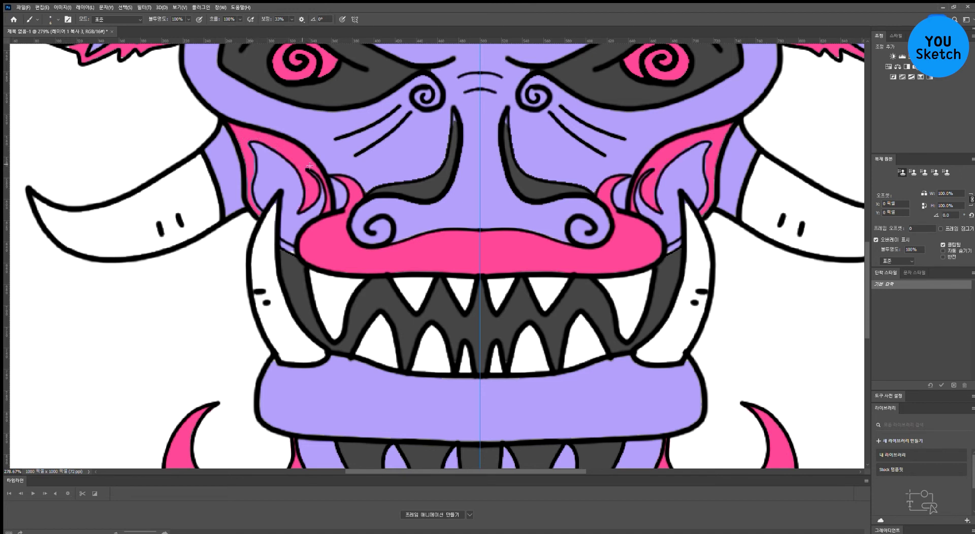
# Step: Brush over the white gaps in the dark inner curves at the tips of both upper horns
pyautogui.scroll(5, 495, 135)
pyautogui.hscroll(2, 495, 134)
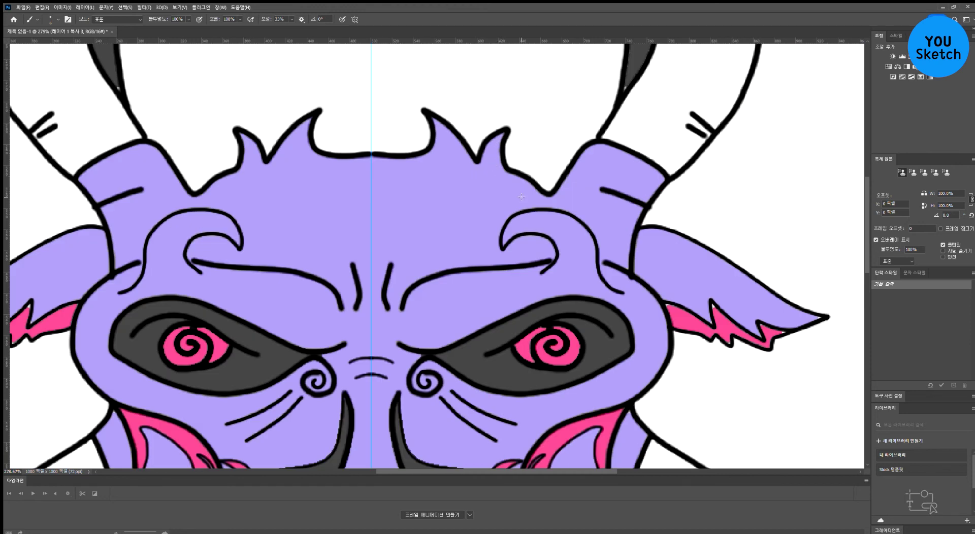
pyautogui.scroll(5, 452, 181)
pyautogui.hscroll(-5, 452, 180)
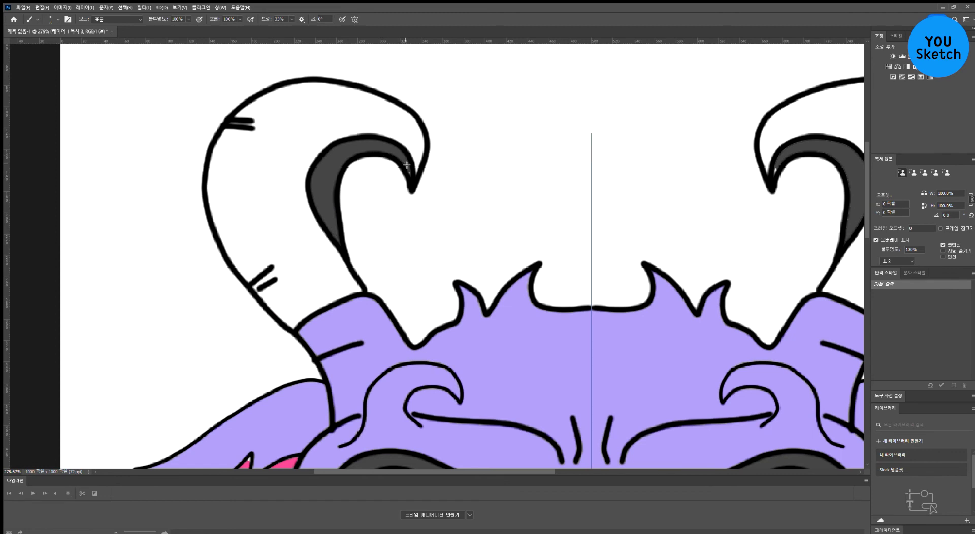
pyautogui.scroll(-3, 476, 221)
pyautogui.hscroll(2, 476, 222)
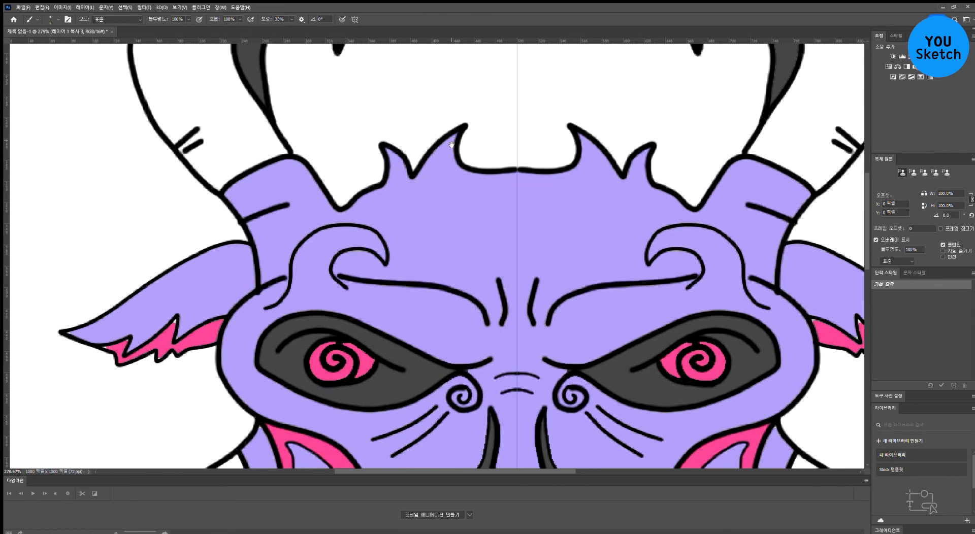
pyautogui.scroll(5, 478, 254)
pyautogui.hscroll(-5, 479, 253)
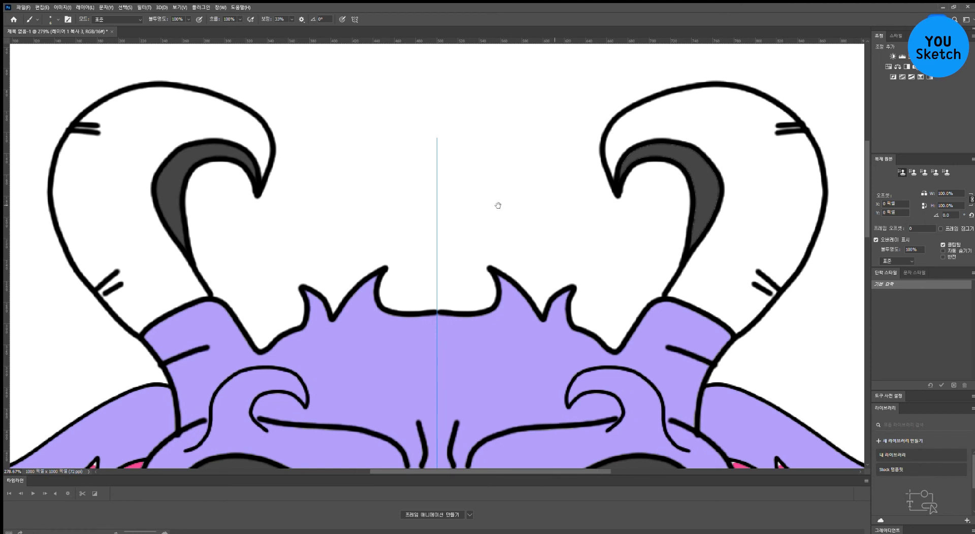
# Step: Repaint the thin strips above the mouth corners, between the upper lip and the tusks, in pink
pyautogui.moveTo(497, 205); pyautogui.dragTo(344, 206)
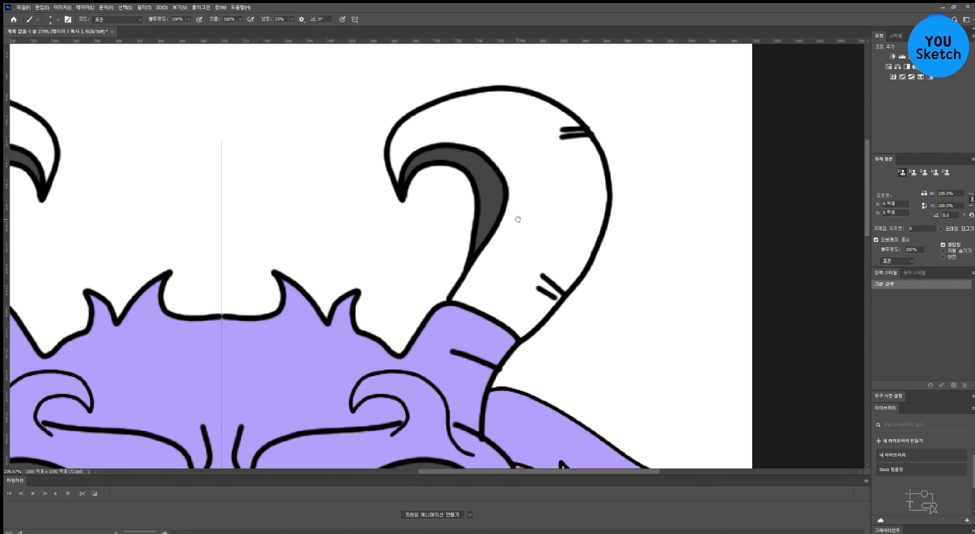
pyautogui.moveTo(524, 228); pyautogui.dragTo(508, 131)
pyautogui.moveTo(487, 211); pyautogui.dragTo(501, 143)
pyautogui.moveTo(517, 224); pyautogui.dragTo(458, 146)
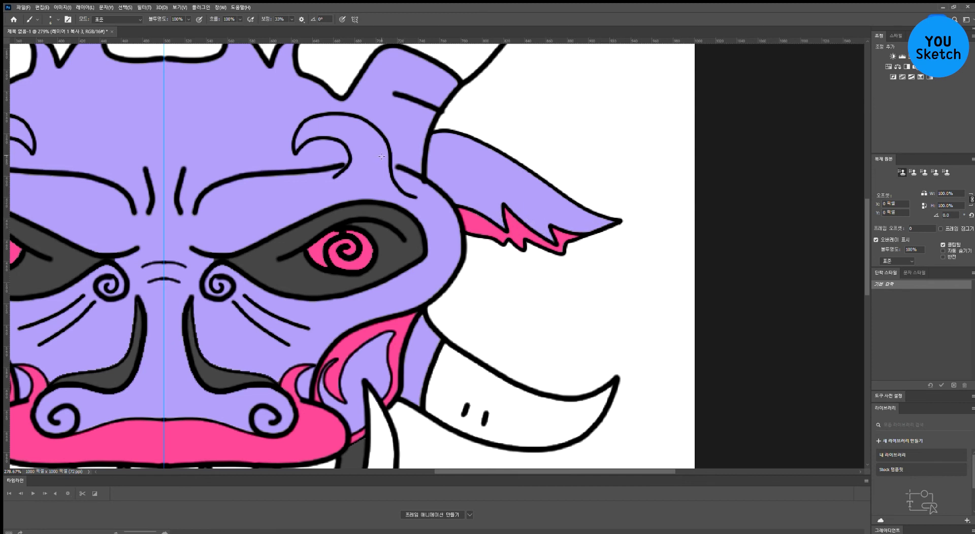
pyautogui.moveTo(411, 176); pyautogui.dragTo(456, 214)
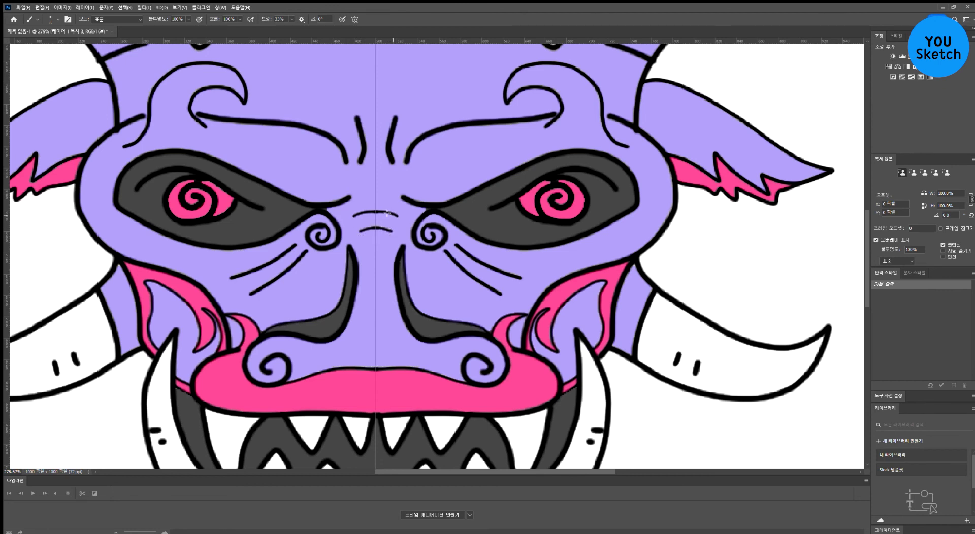
# Step: Touch up the remaining small gaps beside the tusk bases and check the jaw, beard and side curls
pyautogui.moveTo(438, 232); pyautogui.dragTo(373, 271)
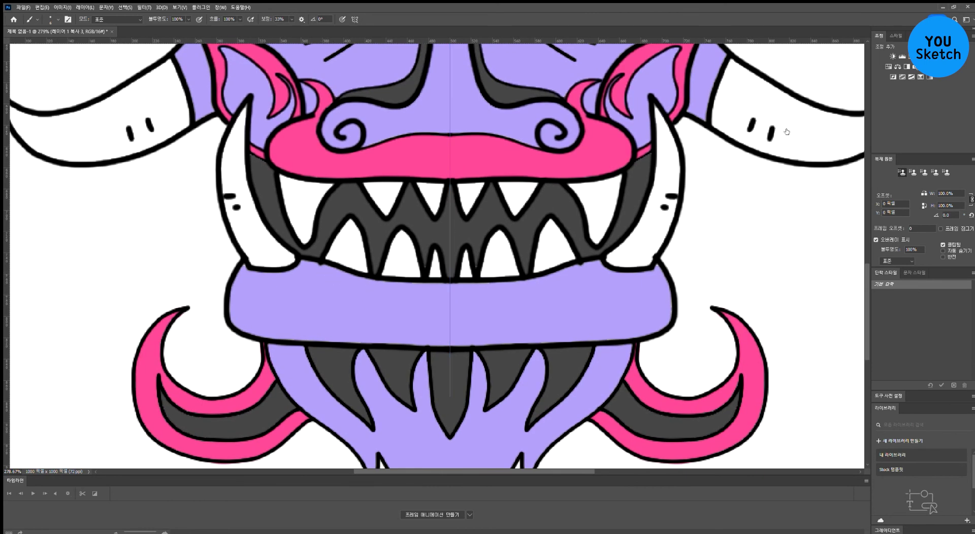
pyautogui.hotkey('alt', '[')
pyautogui.moveTo(605, 256); pyautogui.dragTo(622, 265)
pyautogui.moveTo(328, 313); pyautogui.dragTo(357, 226)
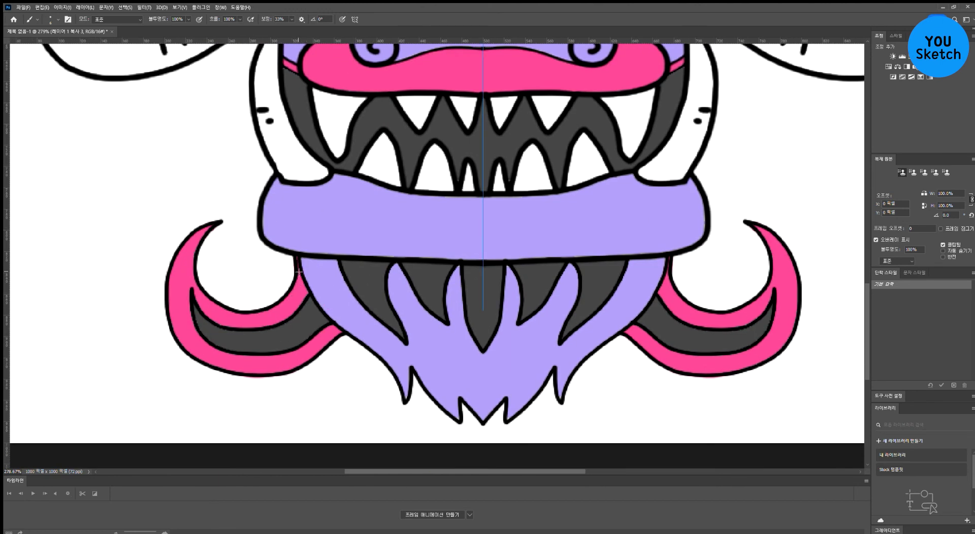
pyautogui.scroll(-5, 353, 205)
pyautogui.moveTo(420, 150); pyautogui.dragTo(447, 280)
pyautogui.hotkey('ctrl', '0')
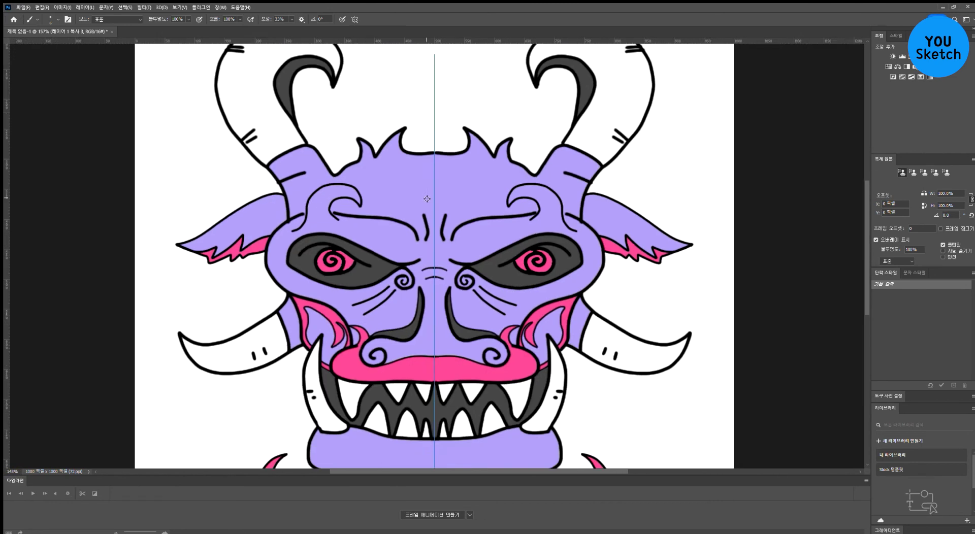
# Step: Fill the background layer behind the mask with a symmetrical pattern of light yellow rays and diagonal bands on dark grey
pyautogui.hotkey('alt', '[')
pyautogui.press('i')
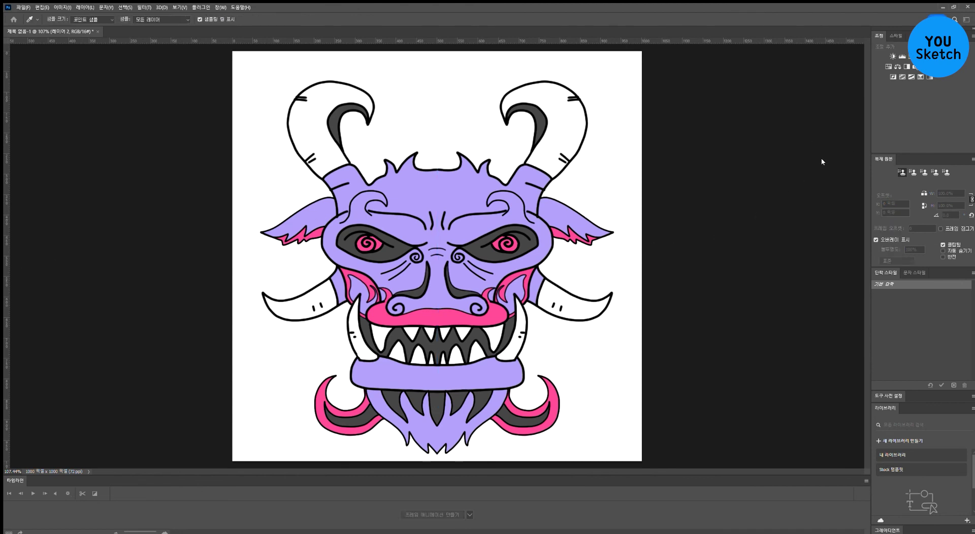
pyautogui.press('b')
pyautogui.press('g')
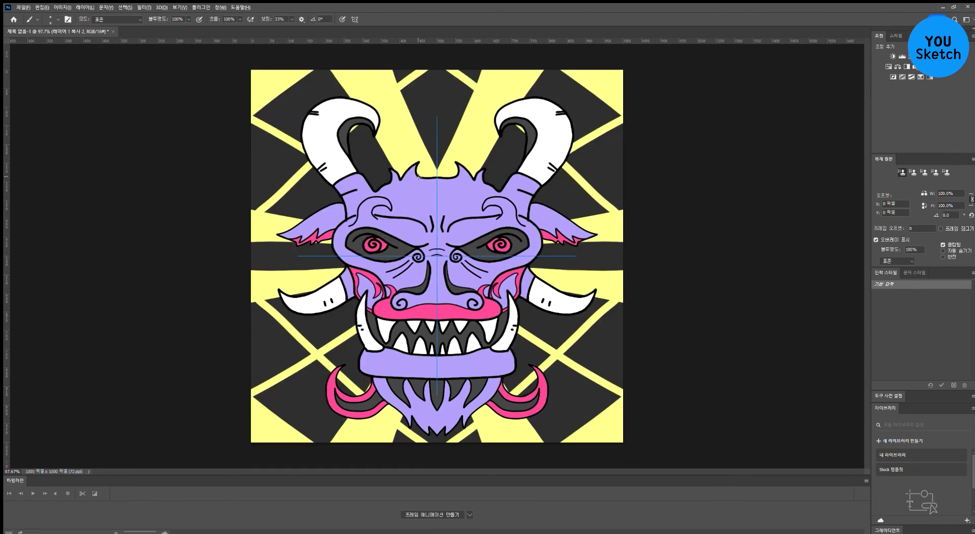
# Step: Paint a thin white horizontal streak across both eyes using vertical symmetry
pyautogui.scroll(5, 421, 203)
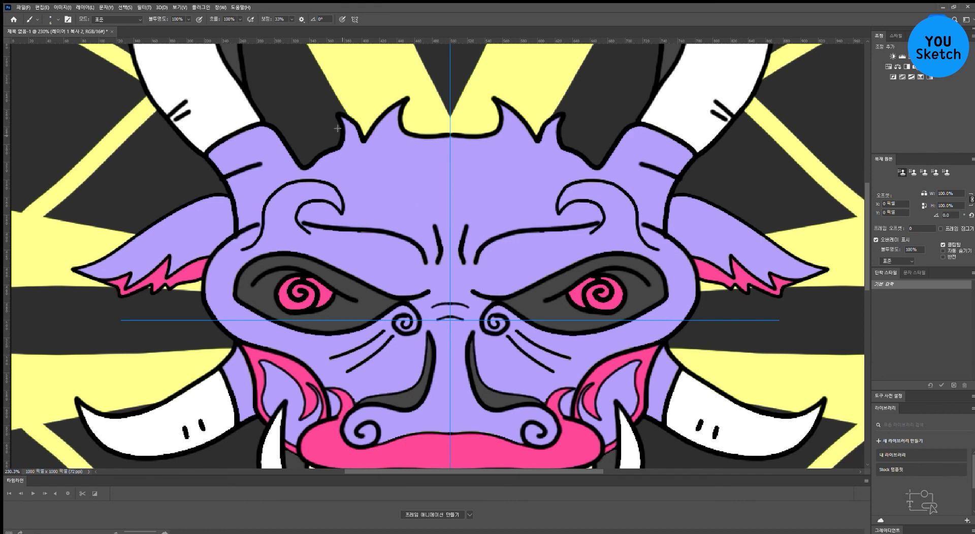
pyautogui.moveTo(415, 227)
pyautogui.mouseDown()
pyautogui.moveTo(363, 178)
pyautogui.moveTo(369, 153)
pyautogui.mouseUp()
pyautogui.hotkey('ctrl', 'z')
pyautogui.scroll(-5, 407, 229)
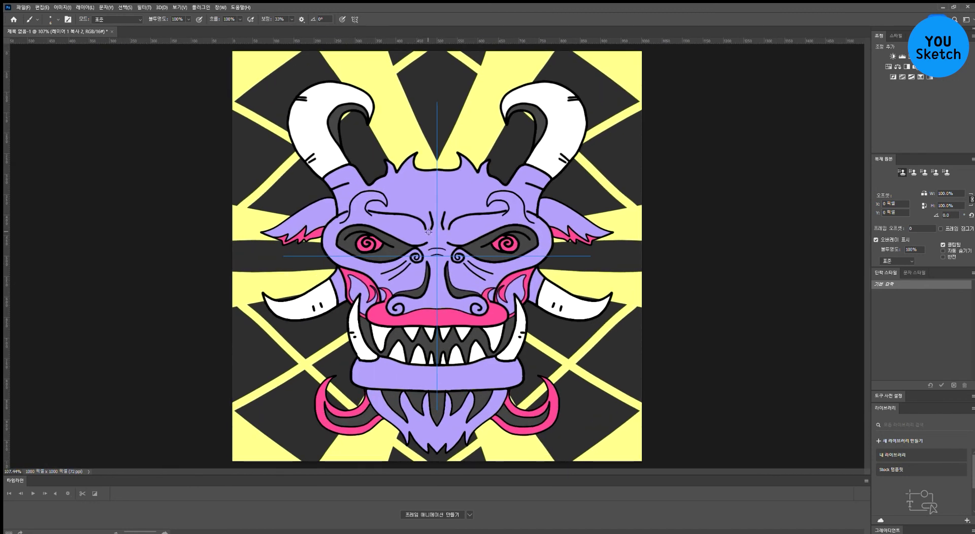
pyautogui.scroll(-1, 426, 235)
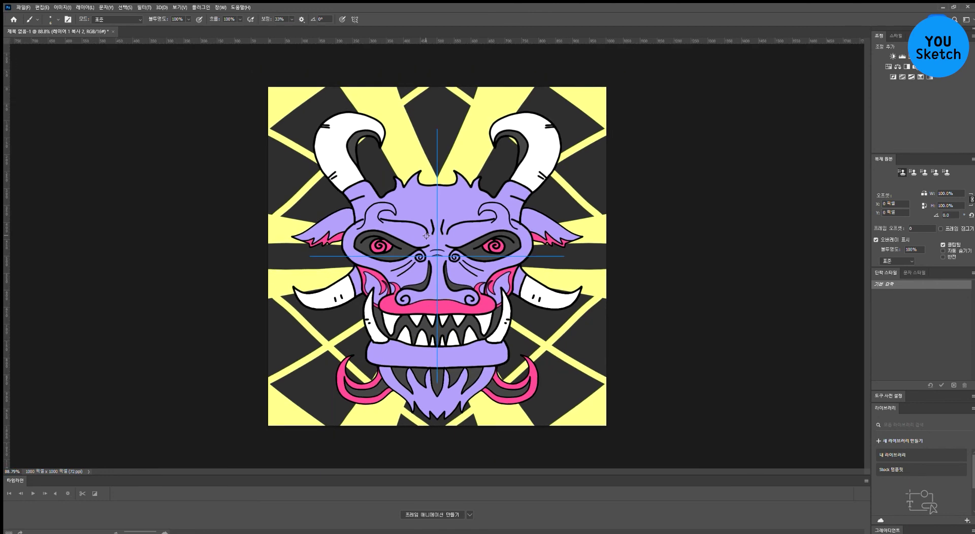
pyautogui.click(780, 180)
pyautogui.scroll(2, 440, 247)
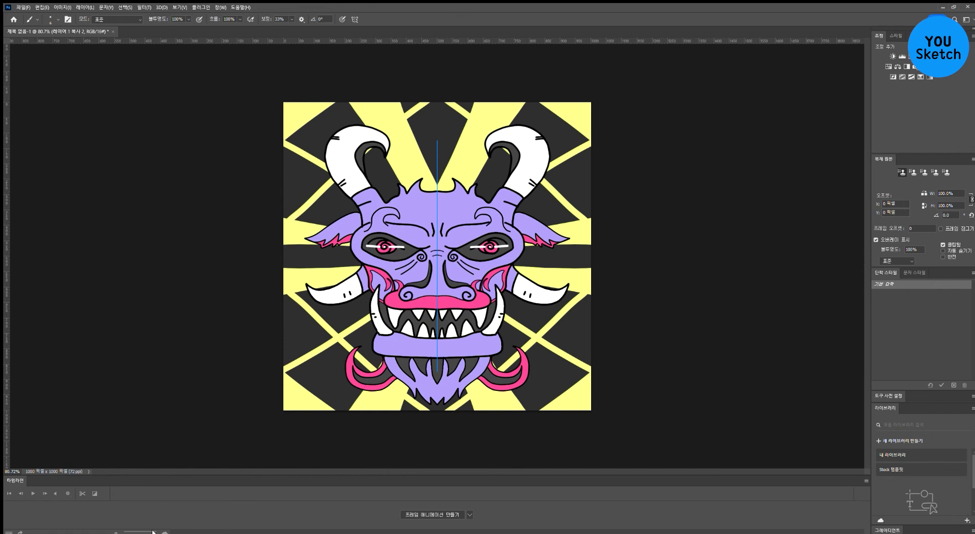
# Step: Create a frame animation with five frames and shift the mask upward in the second frame
pyautogui.click(440, 513)
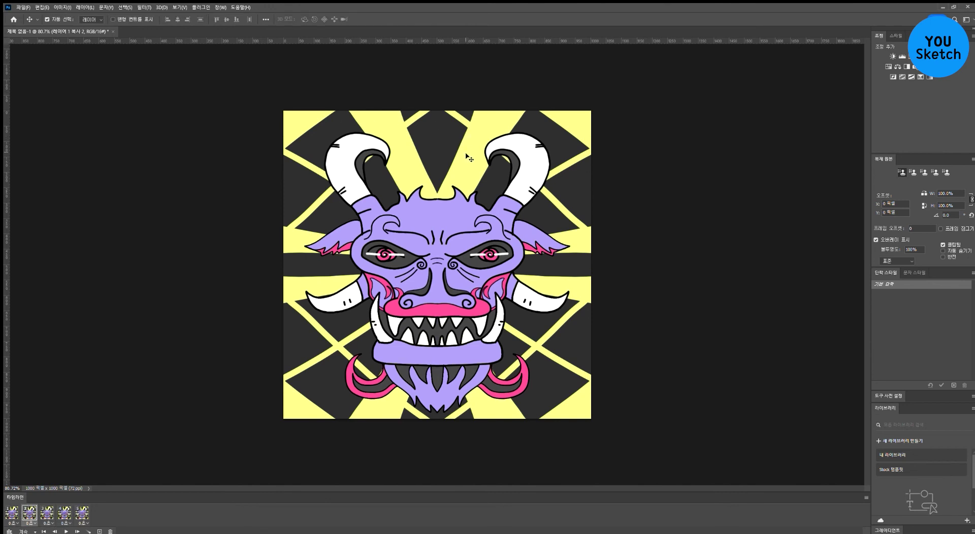
pyautogui.hotkey('shift', 'Up')
pyautogui.hotkey('shift', 'Up')
pyautogui.hotkey('shift', 'Up')
pyautogui.hotkey('shift', 'Up')
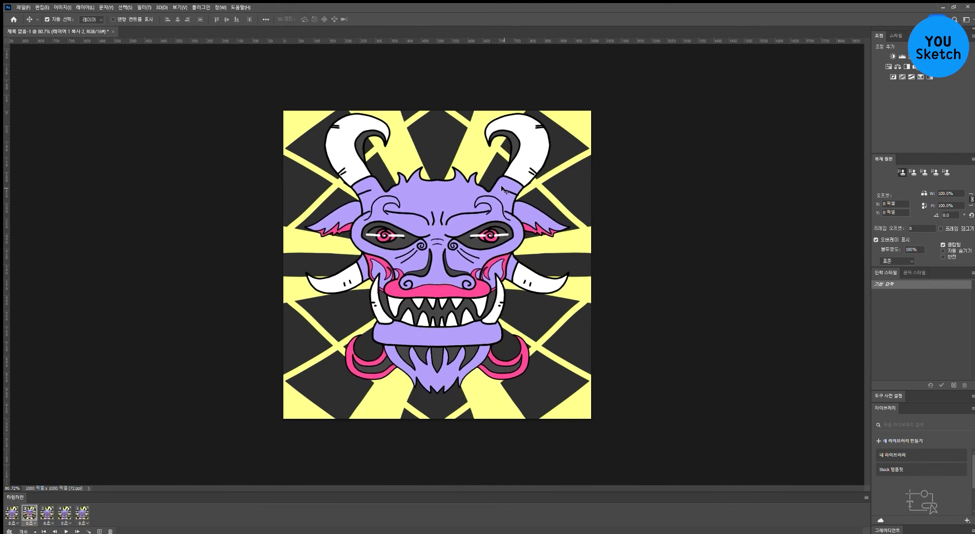
# Step: Shift the mask to the right of the background in the third animation frame
pyautogui.click(51, 514)
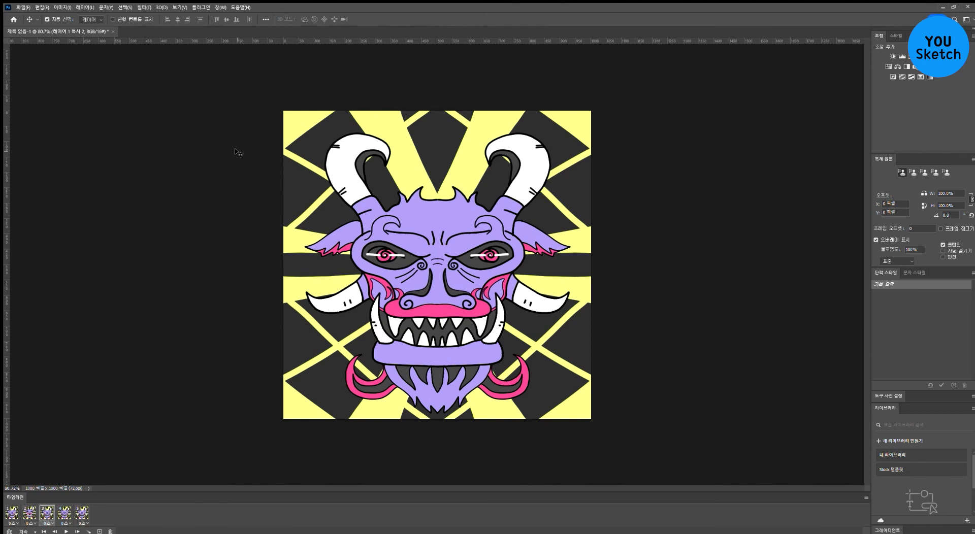
pyautogui.hotkey('shift', 'Right')
pyautogui.hotkey('shift', 'Right')
pyautogui.hotkey('shift', 'Right')
pyautogui.hotkey('shift', 'Right')
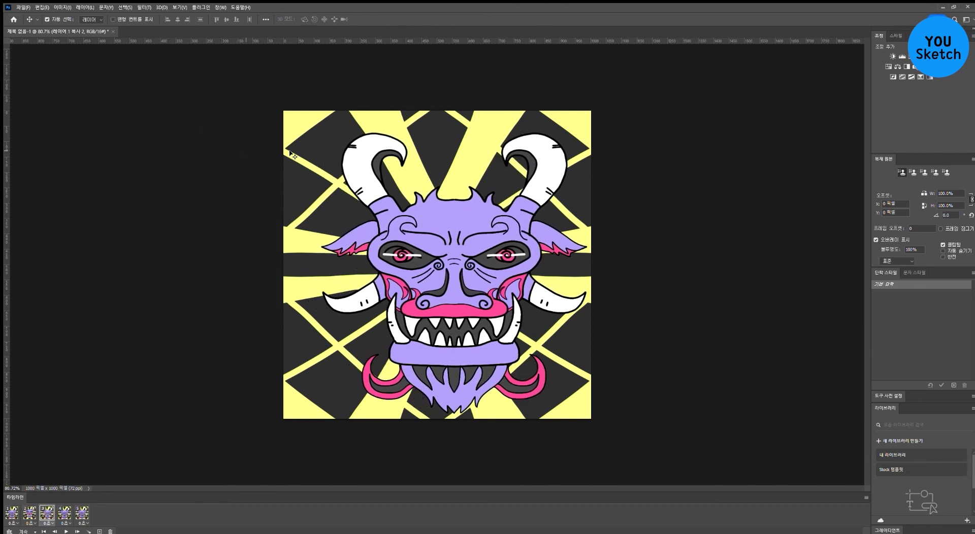
# Step: Shift the mask to the left of the background in the fourth animation frame
pyautogui.click(64, 513)
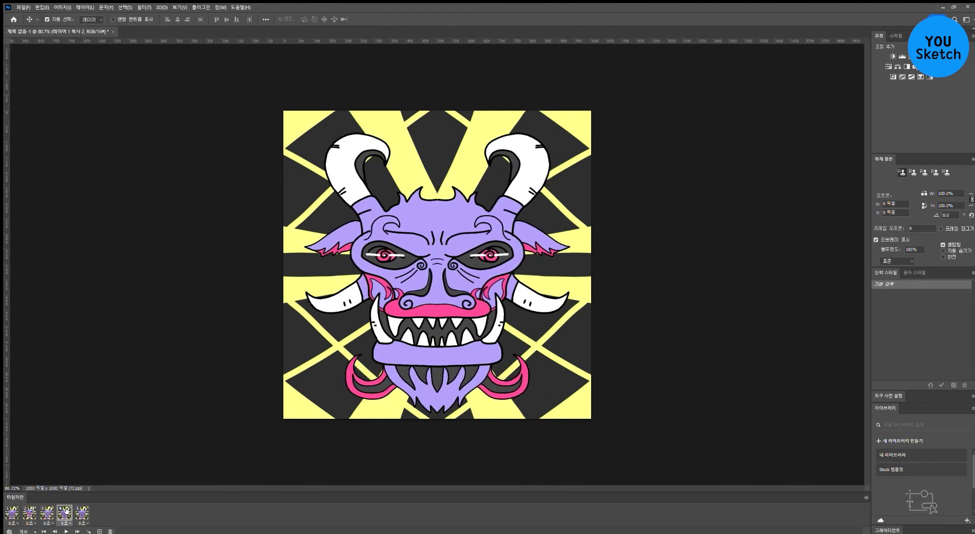
pyautogui.hotkey('shift', 'Left')
pyautogui.hotkey('shift', 'Left')
pyautogui.hotkey('shift', 'Left')
pyautogui.hotkey('shift', 'Left')
pyautogui.hotkey('shift', 'Left')
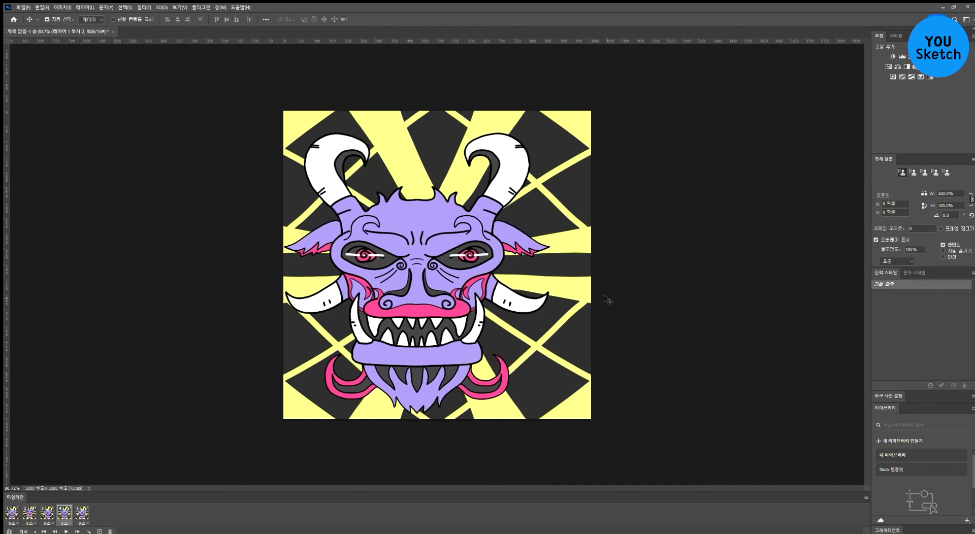
# Step: Enlarge the mask proportionally beyond the canvas edges in the fifth frame and play the animation with 0.2-second frame delays
pyautogui.click(82, 513)
pyautogui.hotkey('ctrl', 't')
pyautogui.moveTo(584, 138); pyautogui.dragTo(642, 71)
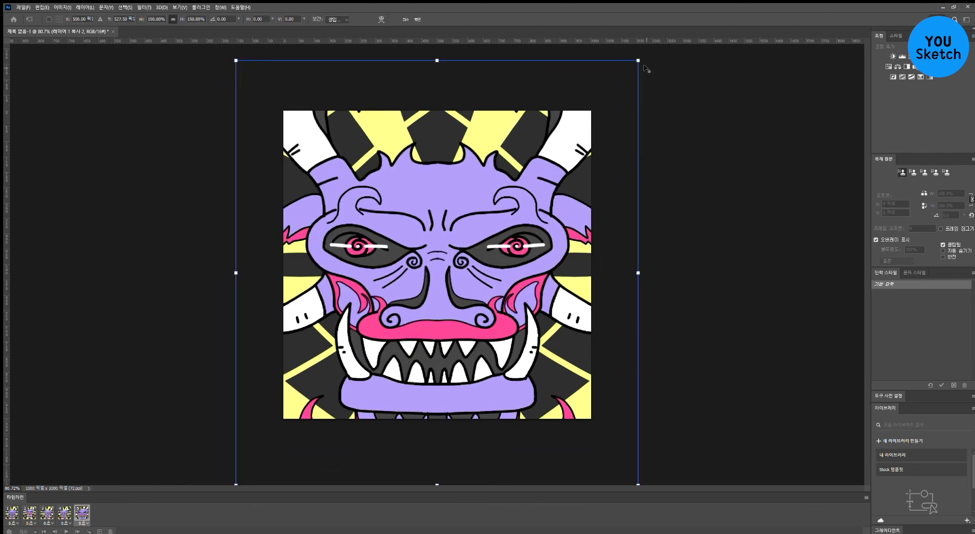
pyautogui.press('Return')
pyautogui.press('space')
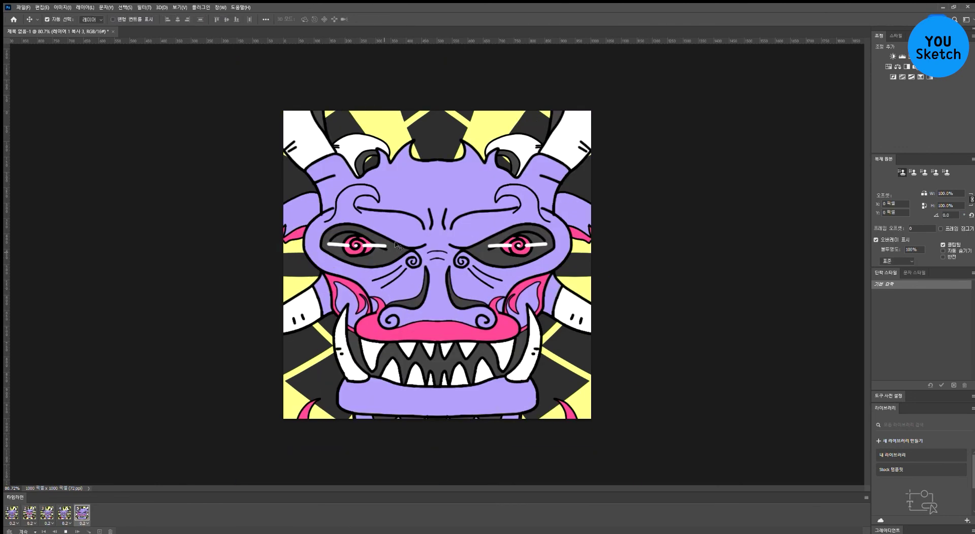